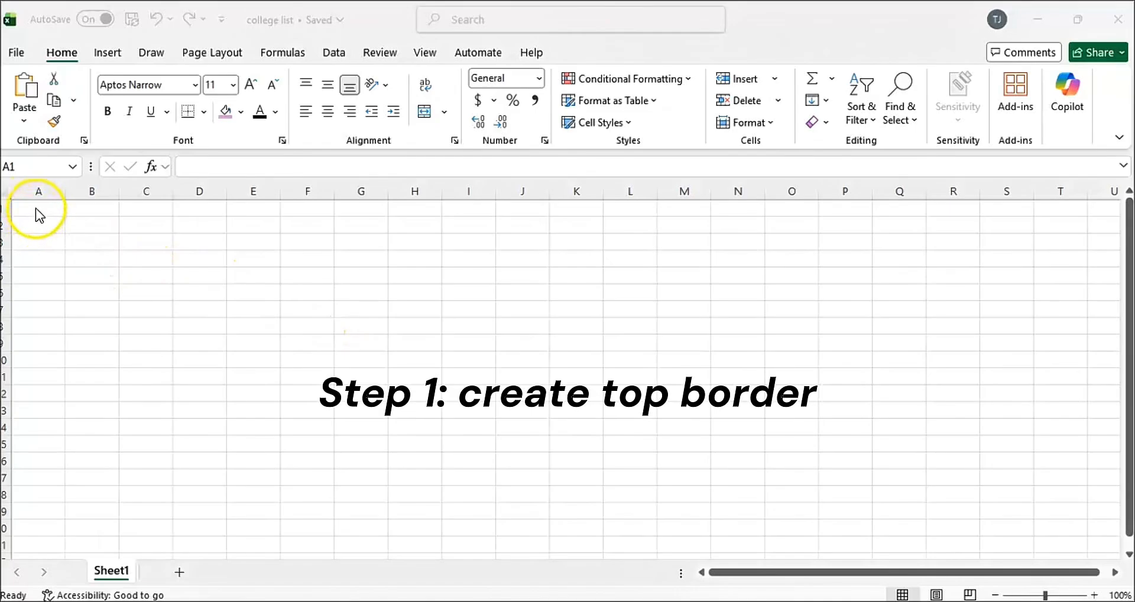
Fill cells A1 through Y1 with a light pink theme color to form the top border.
left_click(36, 208)
left_click_drag(39, 210, 899, 210)
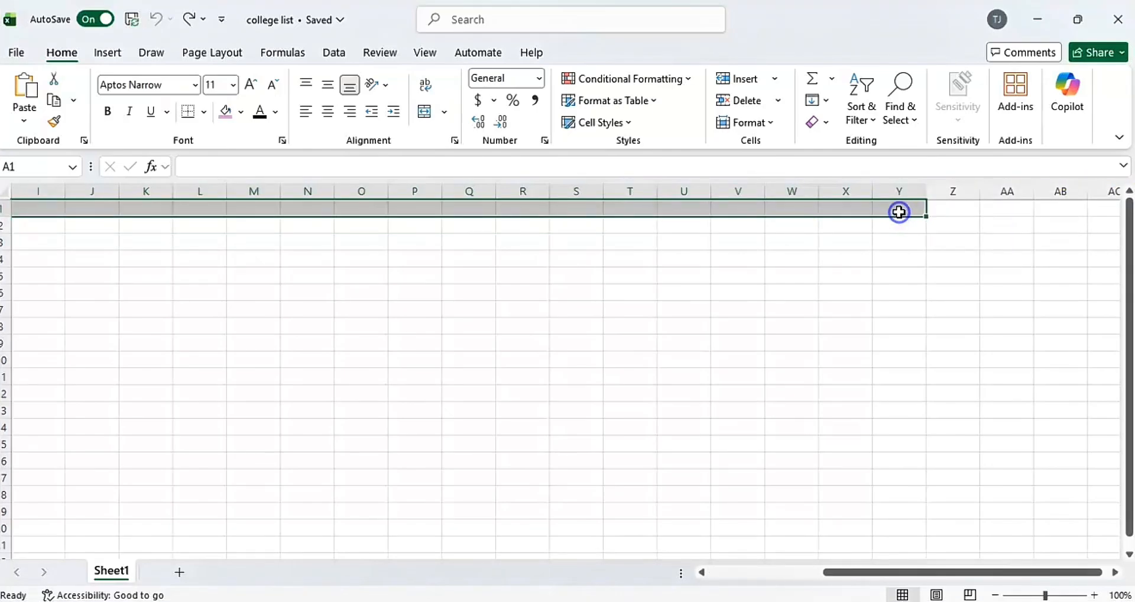
scroll(250, 320, "left", 5)
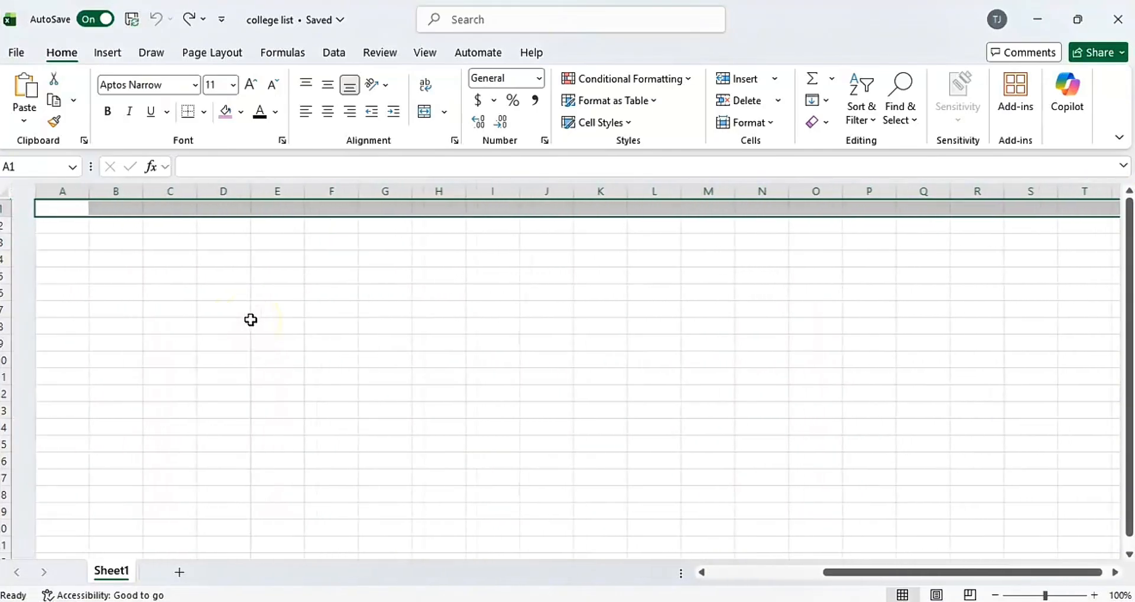
right_click(233, 209)
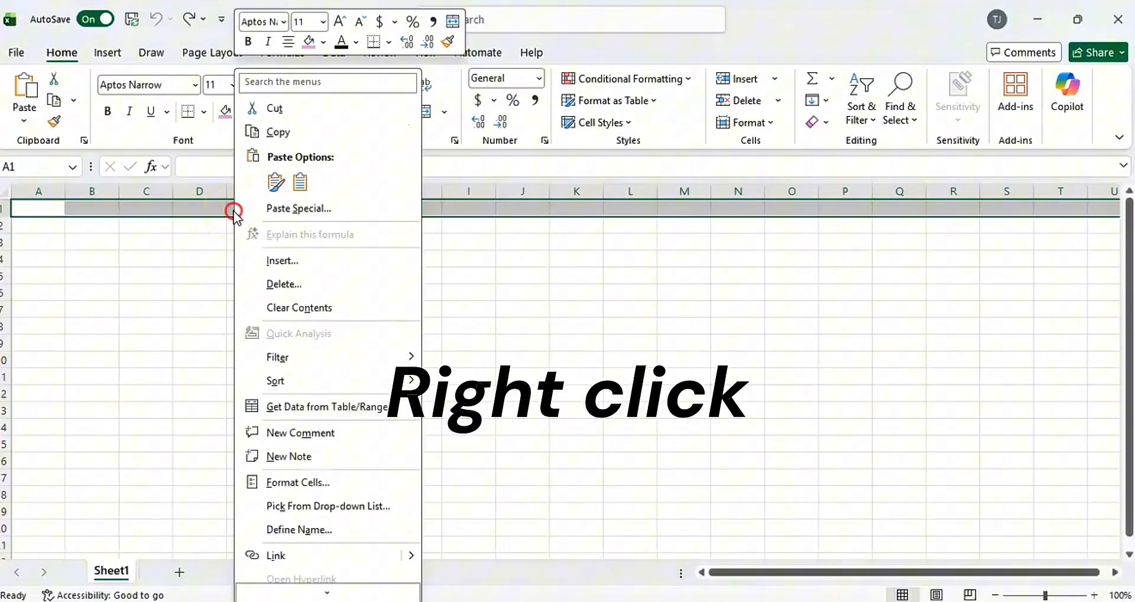
left_click(323, 41)
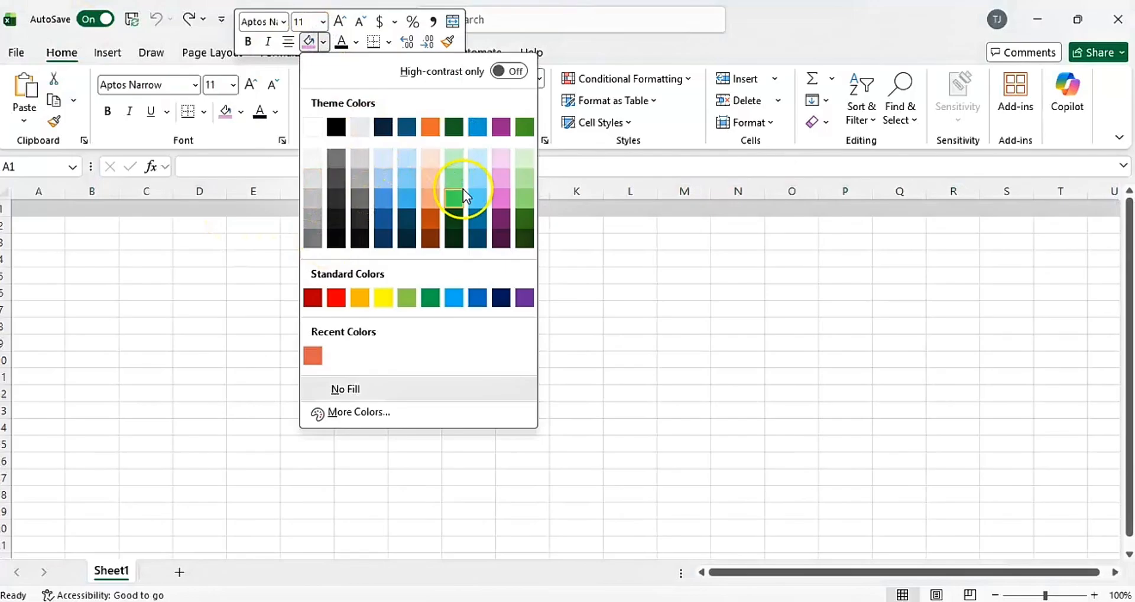
left_click(506, 183)
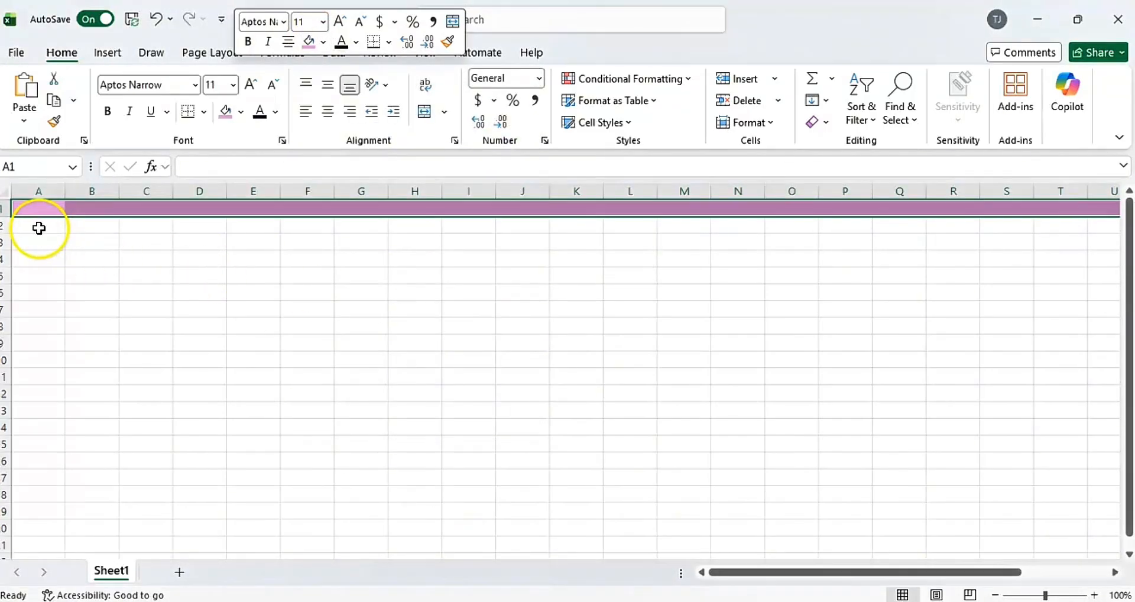
Narrow columns A, D, G, J, M, P, S, V and Y together to less than half their width.
left_click(42, 201)
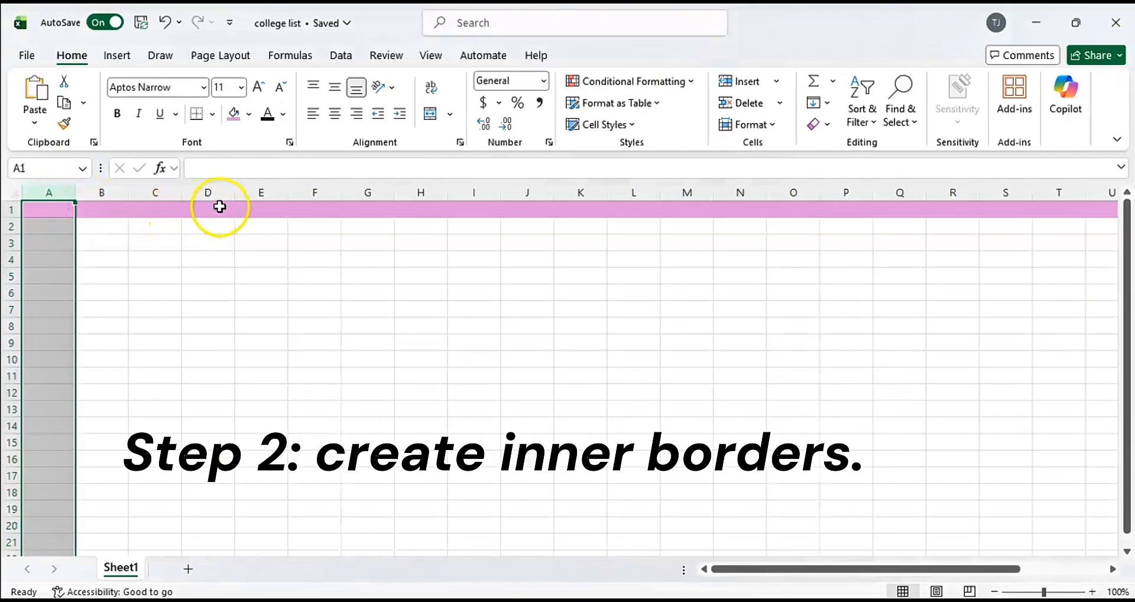
left_click(214, 195, "ctrl")
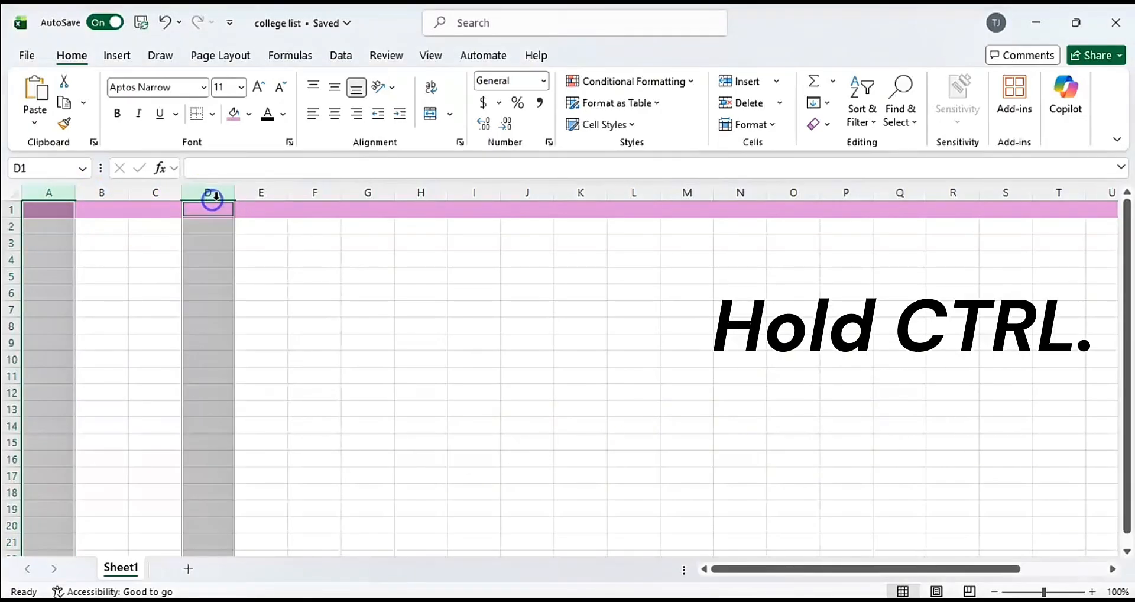
left_click(362, 195, "ctrl")
left_click(520, 196, "ctrl")
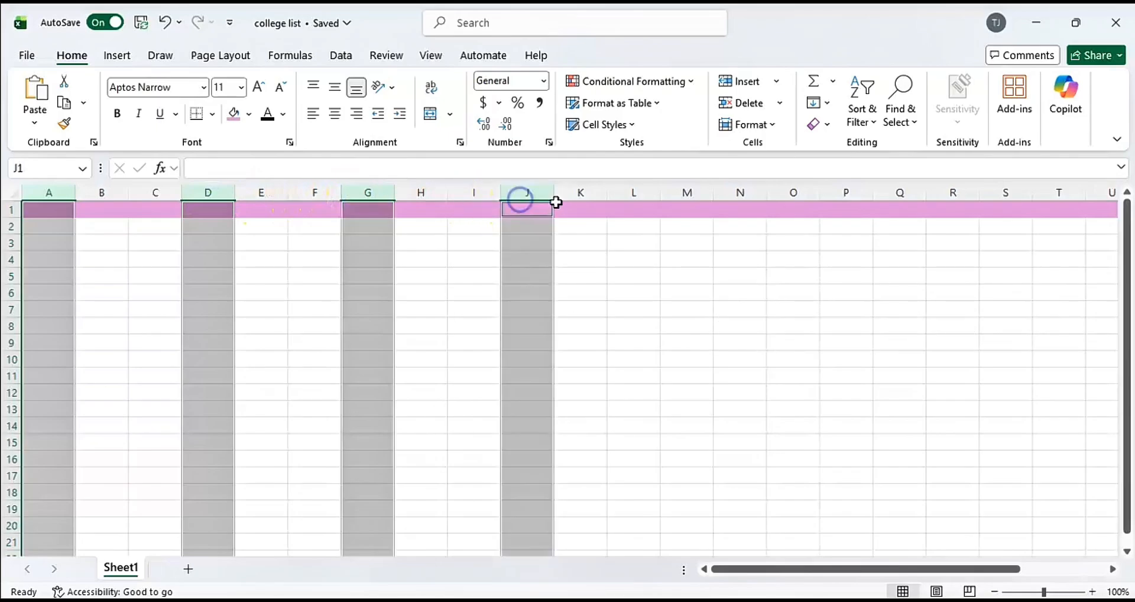
left_click(693, 194, "ctrl")
left_click(844, 193, "ctrl")
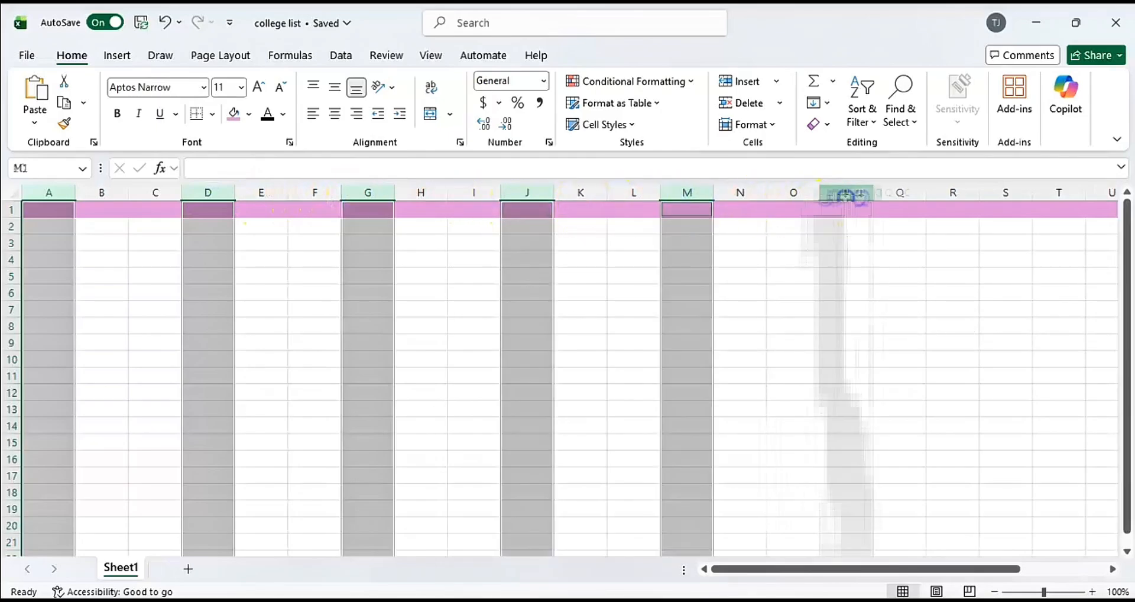
left_click(1004, 193, "ctrl")
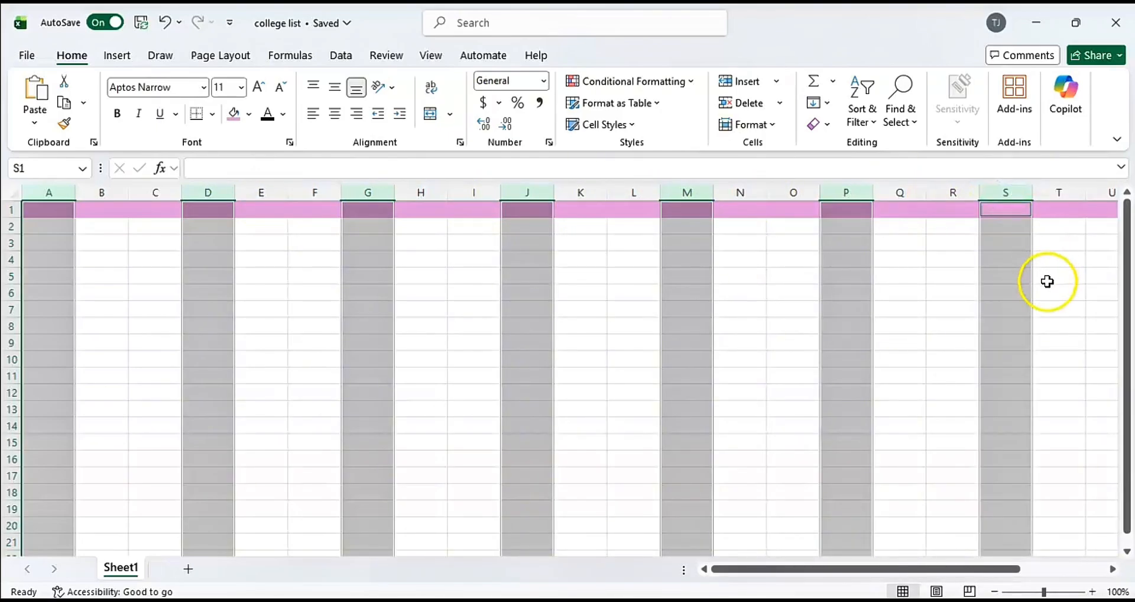
scroll(1046, 281, "right", 3)
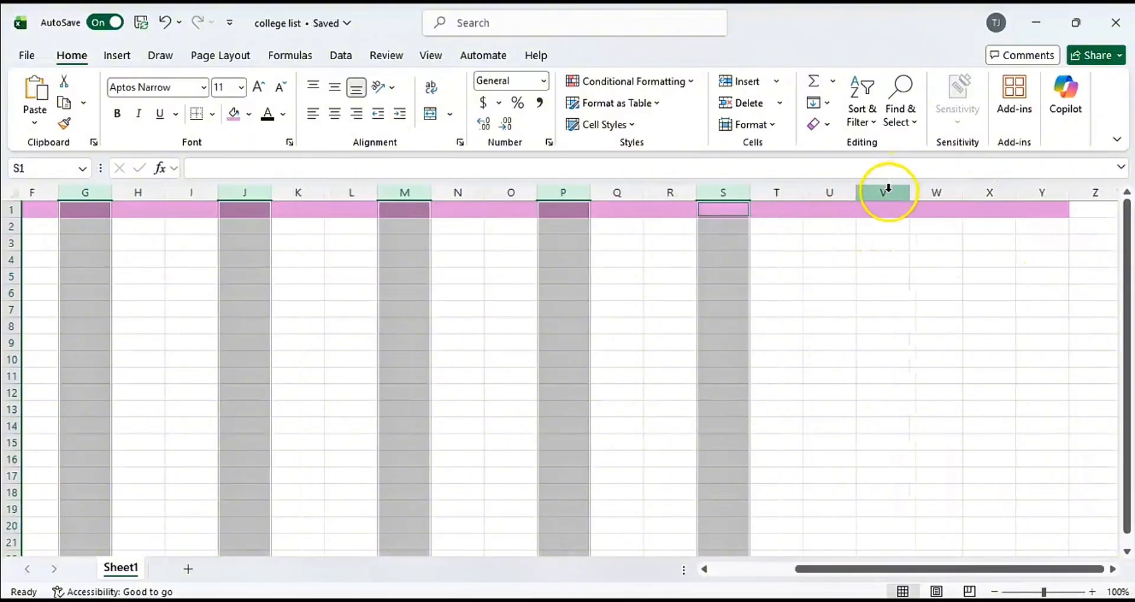
left_click(887, 189, "ctrl")
left_click(1039, 194, "ctrl")
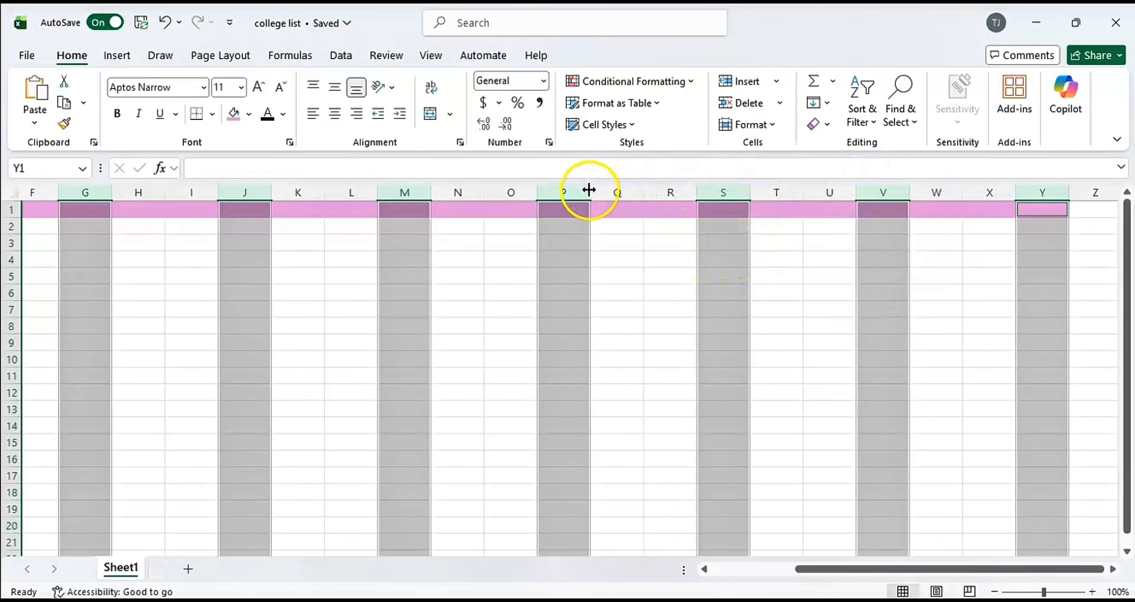
left_click_drag(589, 190, 558, 187)
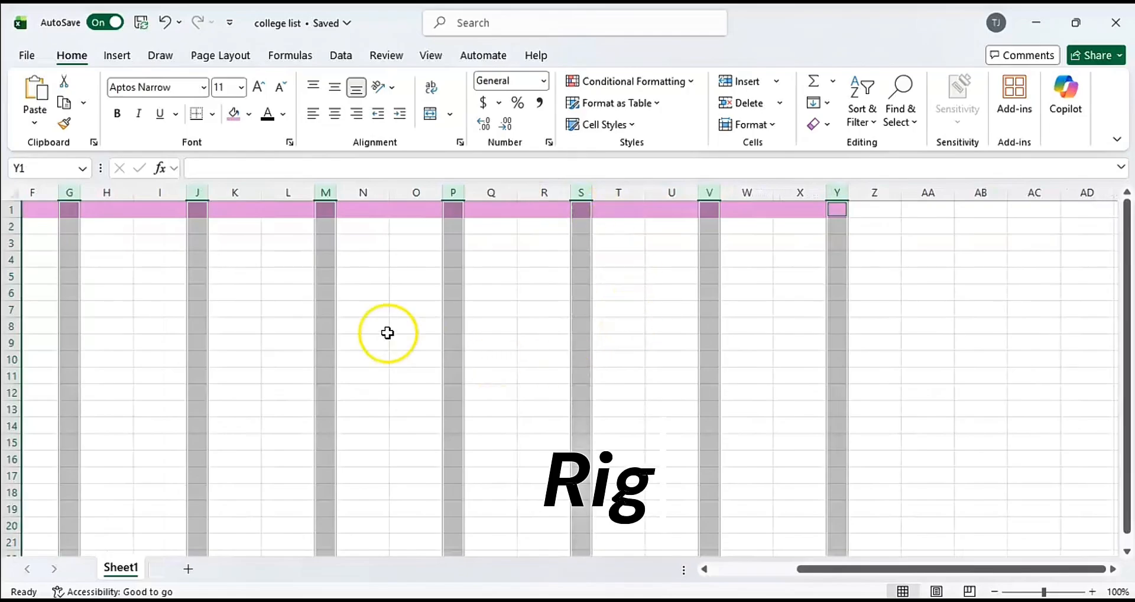
Fill the selected narrow columns with the same pink as the top border and deselect them.
scroll(385, 331, "left", 3)
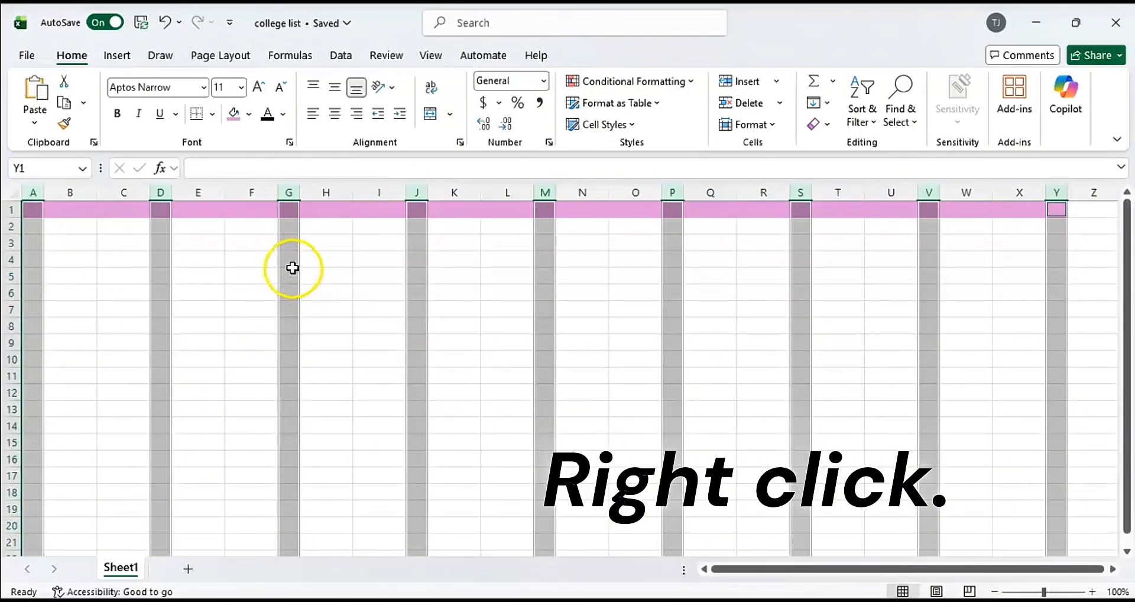
right_click(292, 268)
left_click(372, 59)
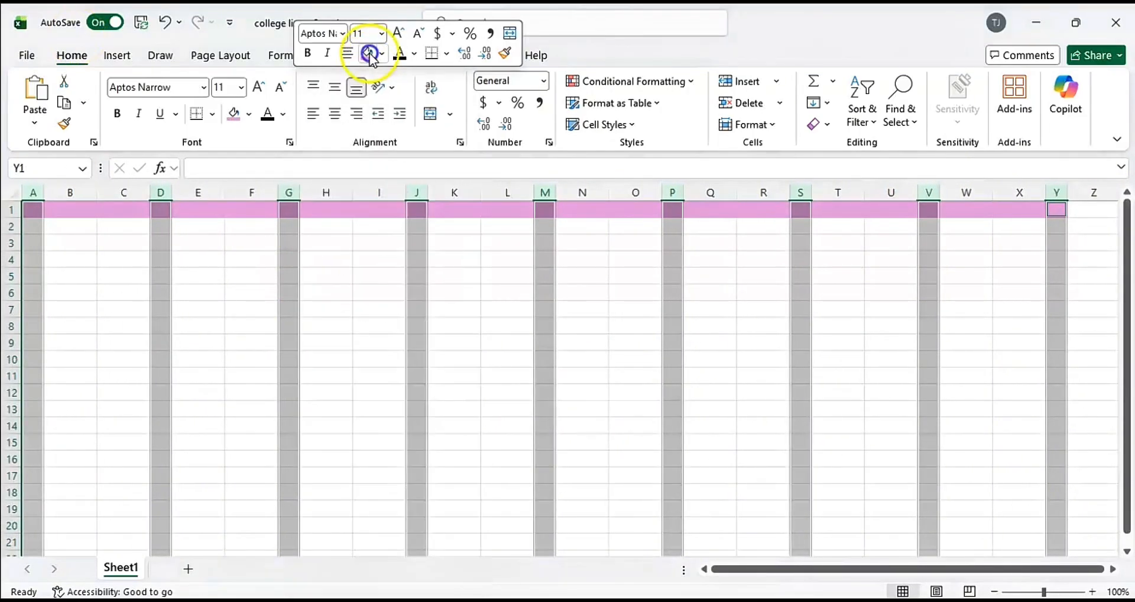
left_click(480, 309)
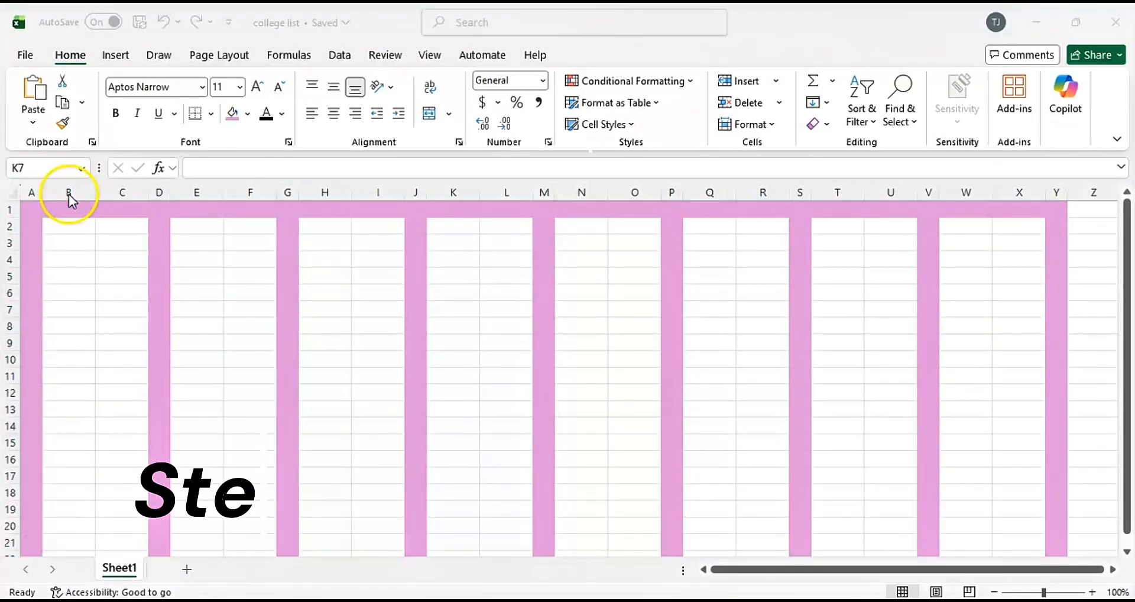
Widen columns B, E, H, K, N, Q, T and W together to nearly twice their width.
left_click(70, 192)
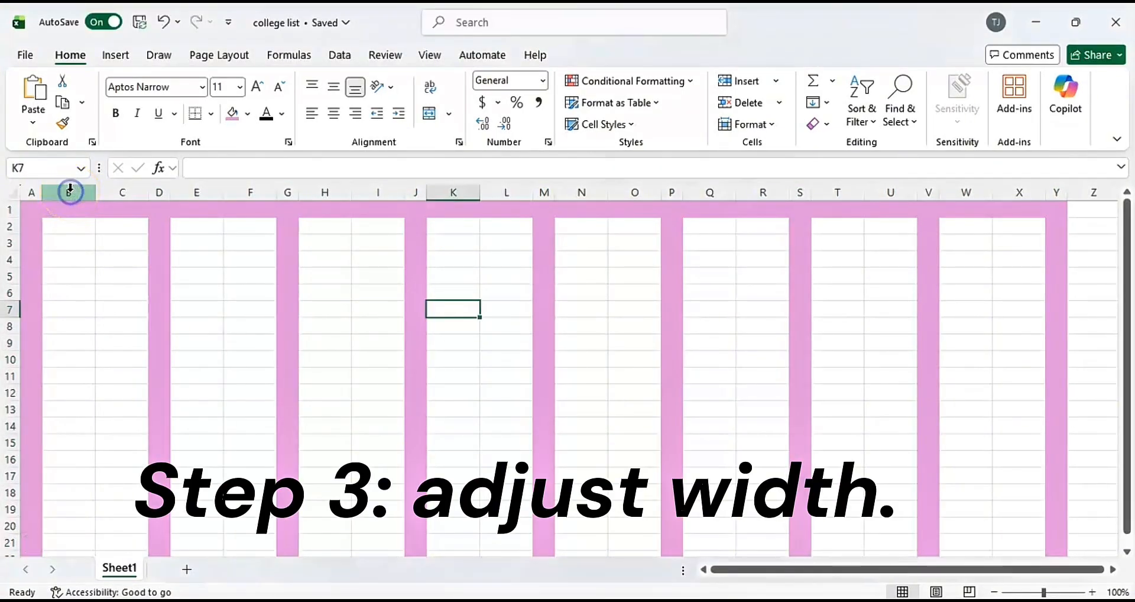
left_click(88, 197)
left_click(84, 193)
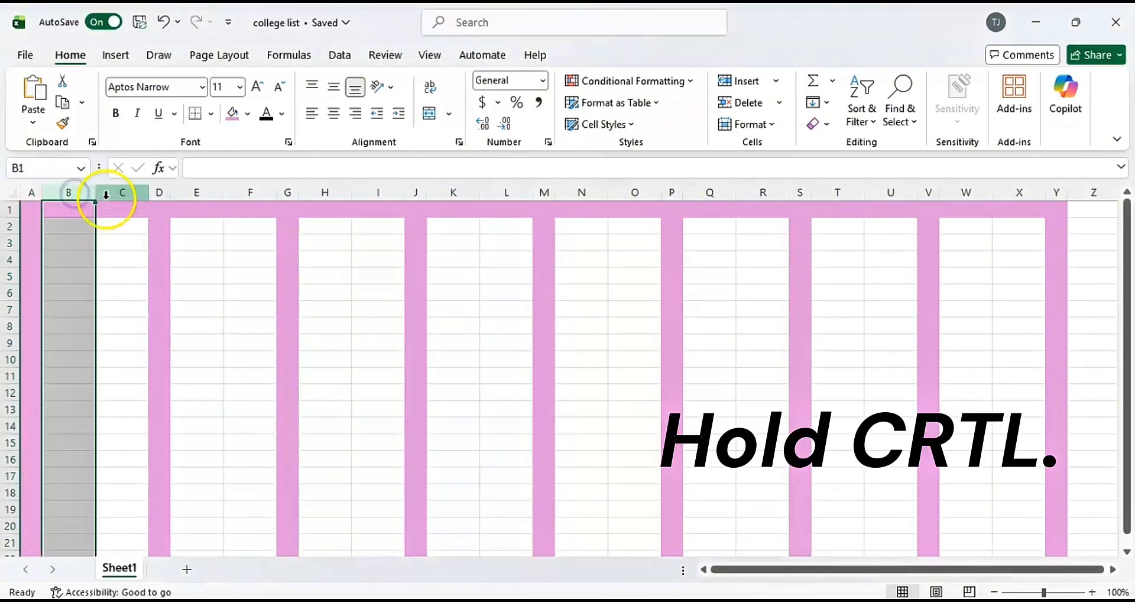
left_click(196, 192, "ctrl")
left_click(324, 198, "ctrl")
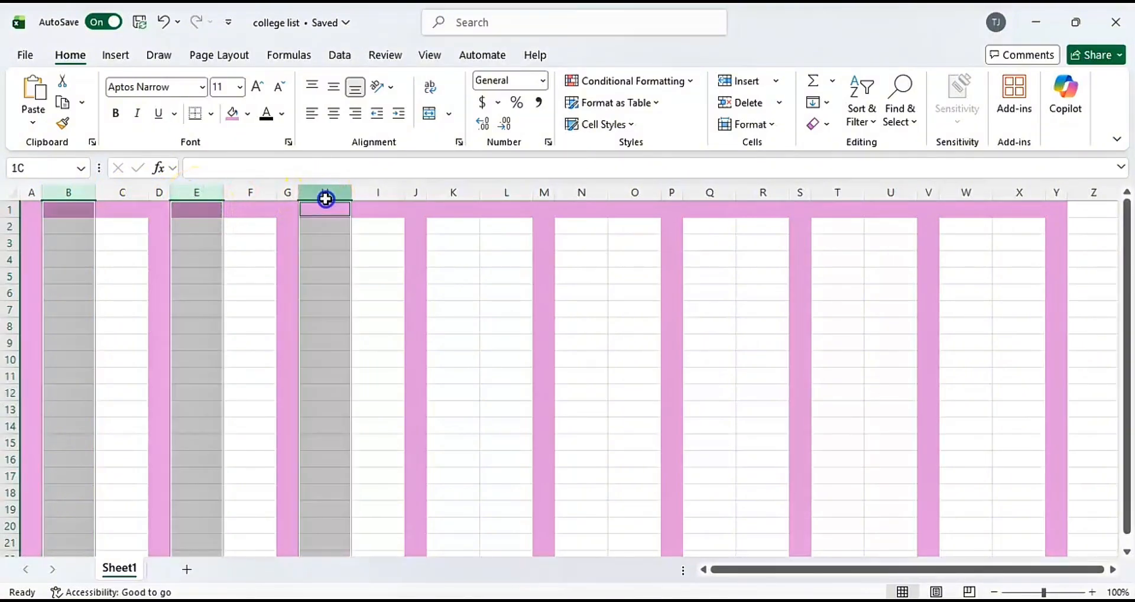
left_click(461, 189, "ctrl")
left_click(582, 190, "ctrl")
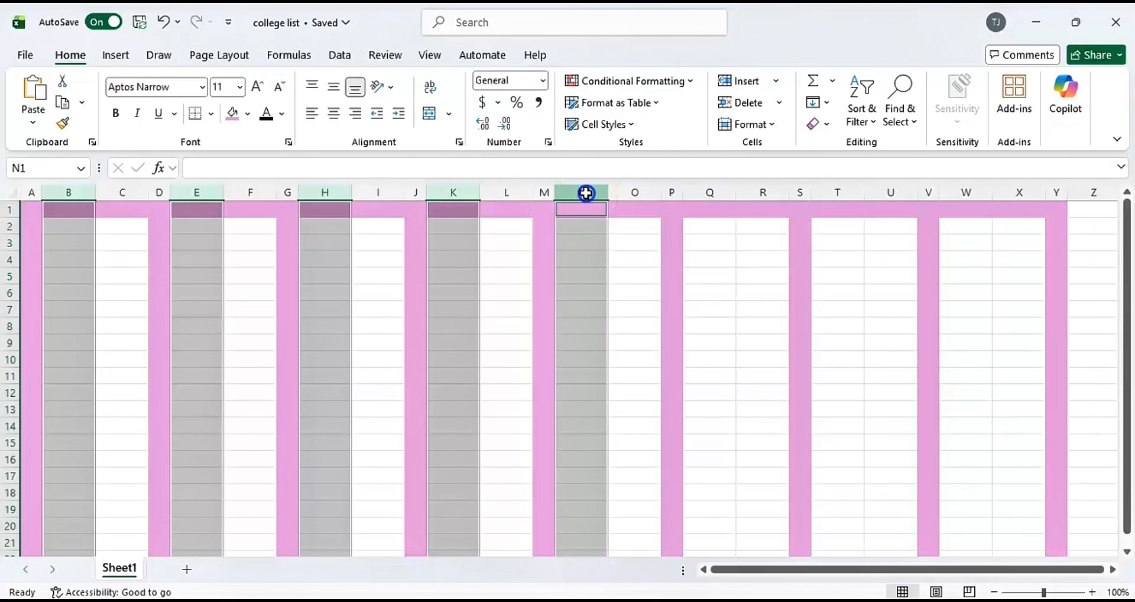
left_click(710, 192, "ctrl")
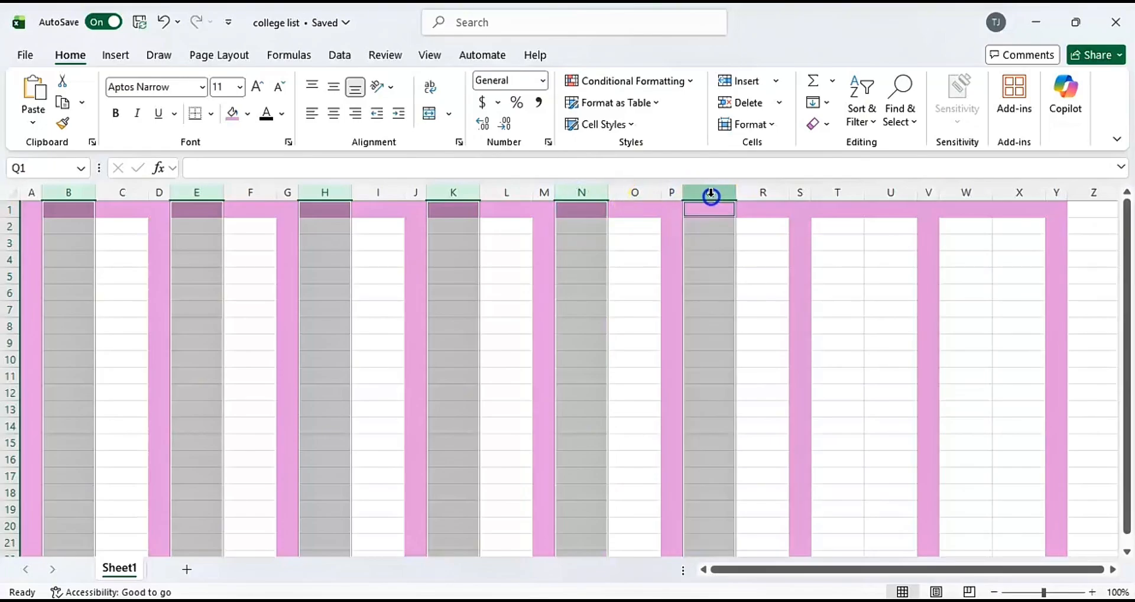
left_click(827, 190, "ctrl")
left_click(964, 192, "ctrl")
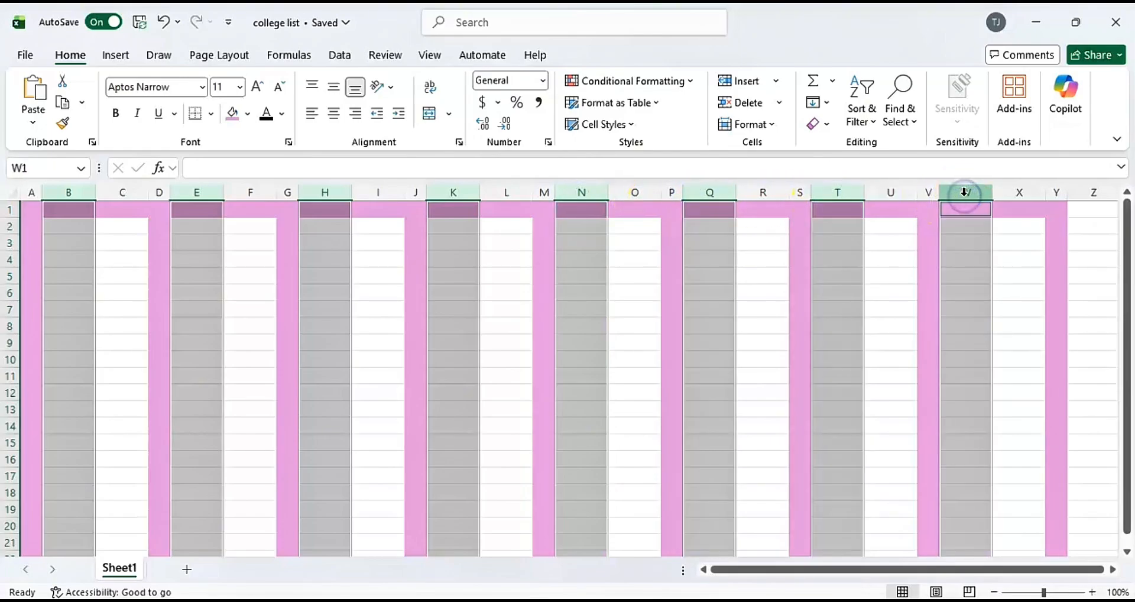
left_click_drag(736, 192, 767, 194)
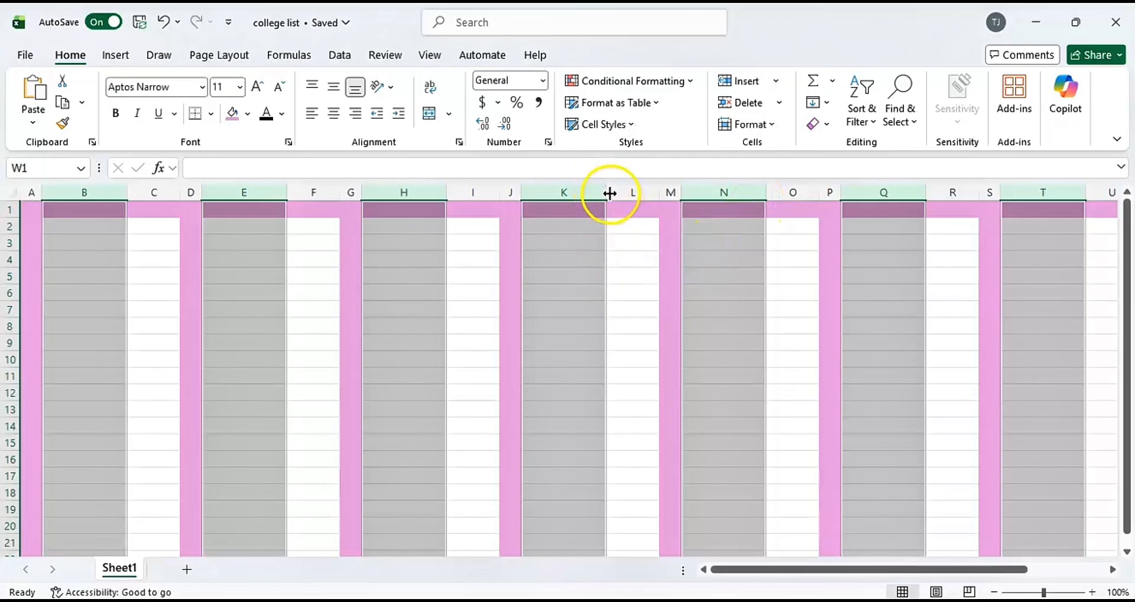
left_click_drag(609, 192, 621, 193)
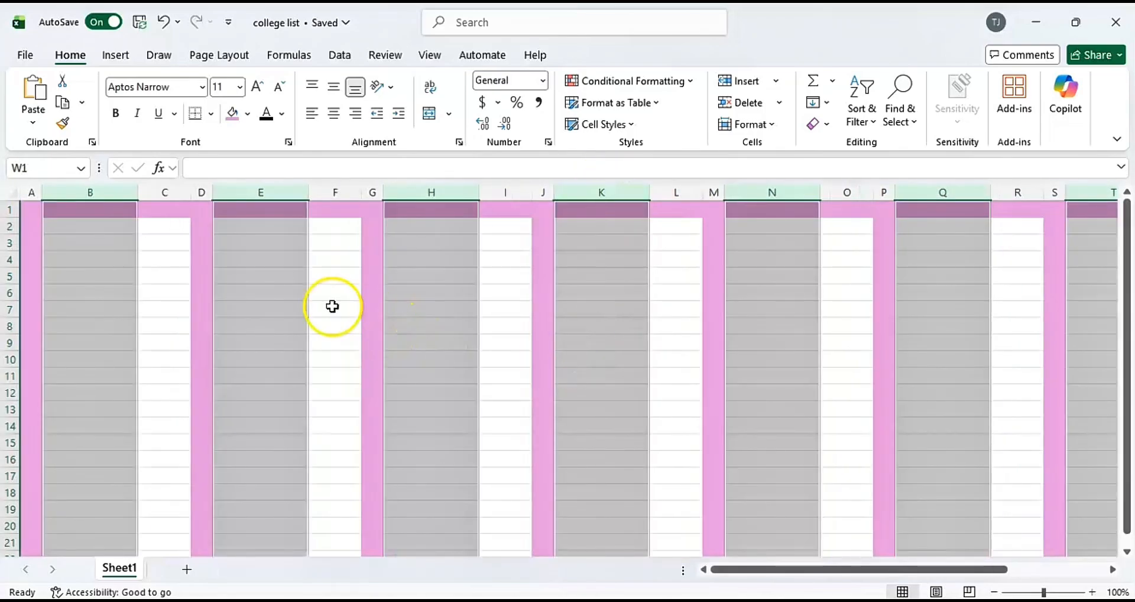
left_click(327, 280)
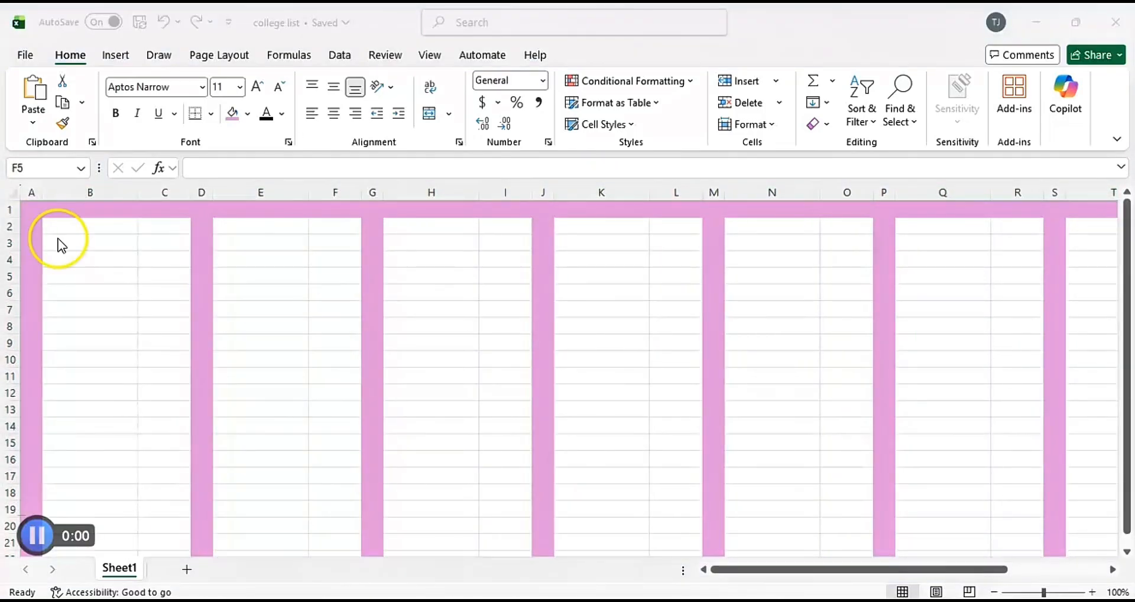
Make row 1 about twice as tall and center cell B1 both vertically and horizontally.
left_click(10, 218)
left_click_drag(11, 218, 13, 233)
left_click(93, 225)
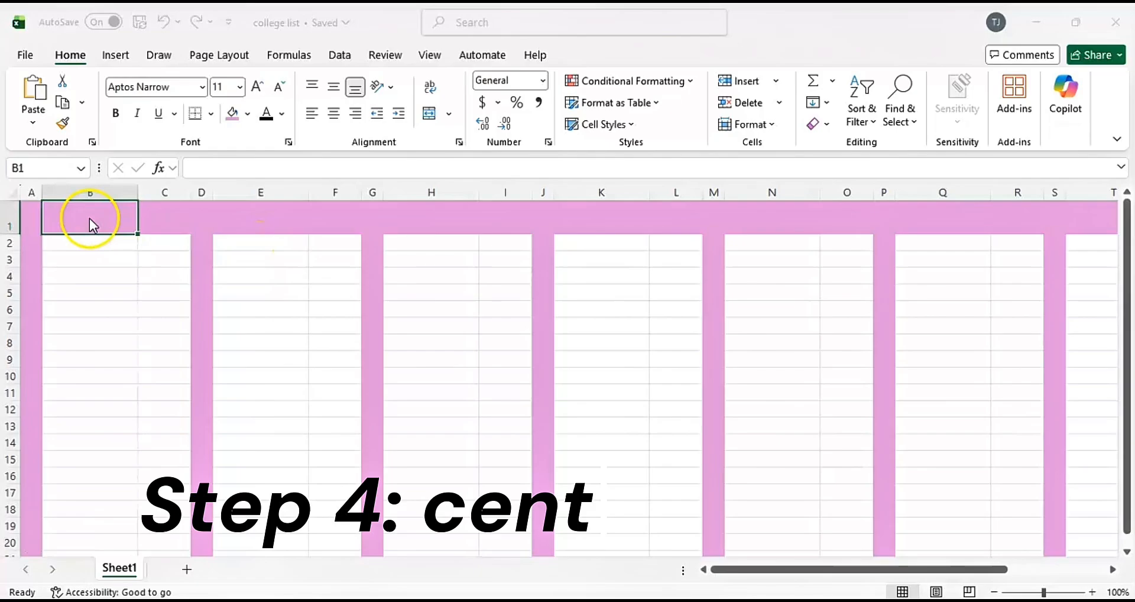
left_click(335, 89)
left_click(335, 114)
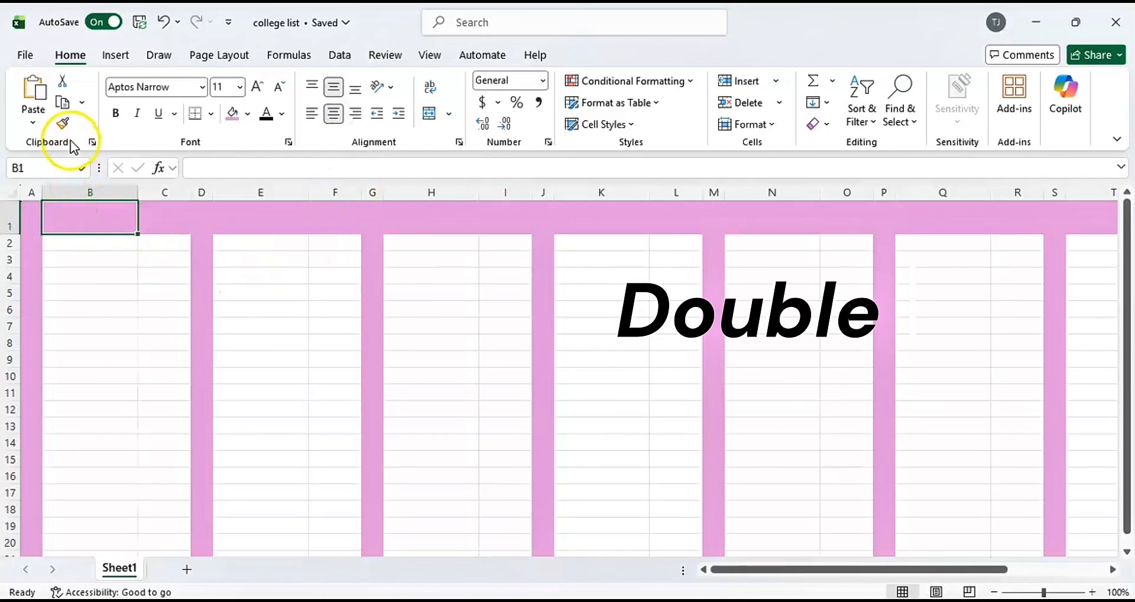
Copy B1's centered formatting with Format Painter to E1, H1, K1, N1, Q1, T1 and W1.
double_click(64, 124)
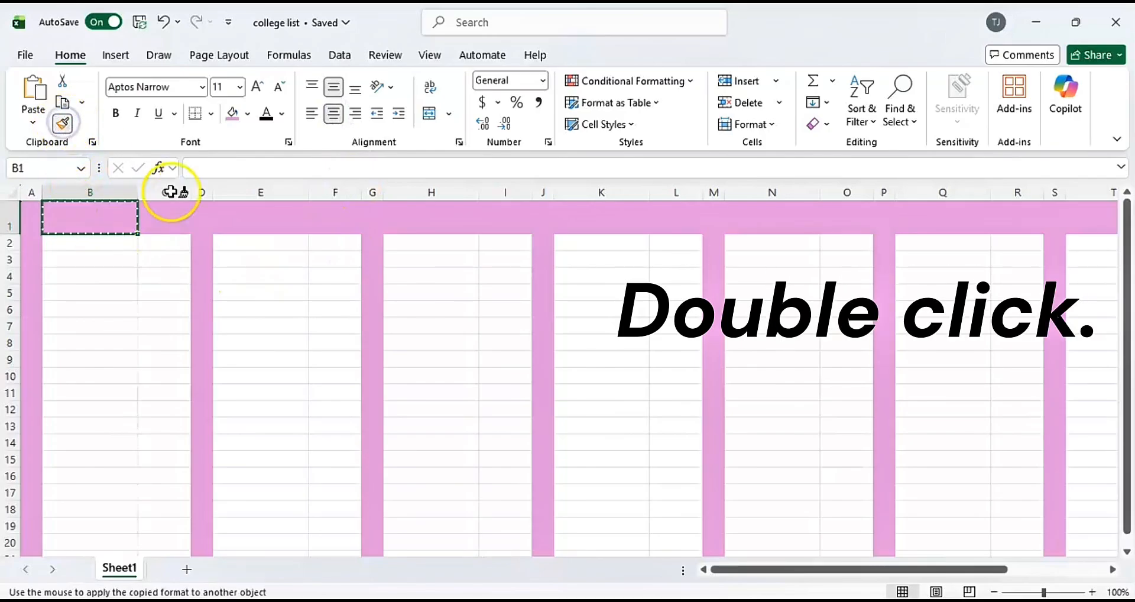
left_click(254, 222)
left_click(444, 221)
left_click(611, 227)
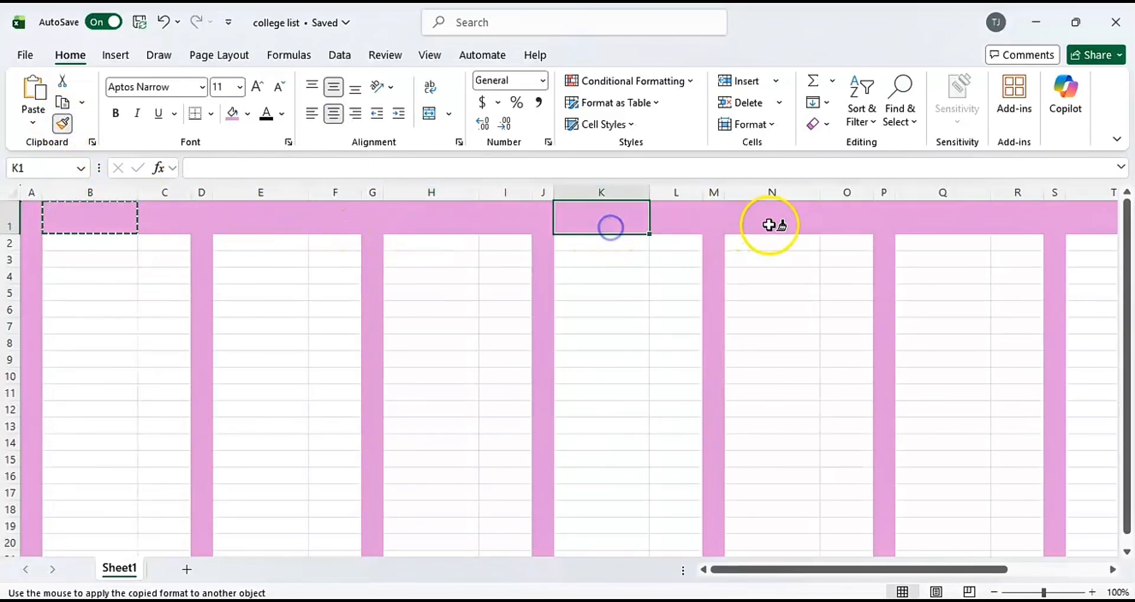
left_click(769, 225)
left_click(955, 217)
scroll(981, 248, "right", 6)
left_click(768, 222)
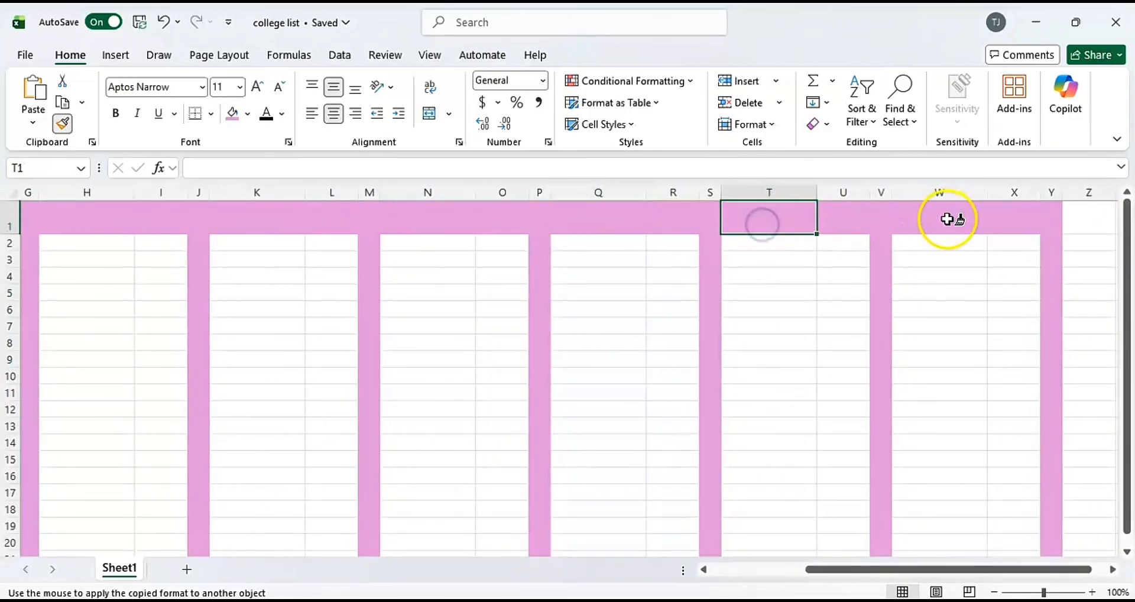
left_click(947, 219)
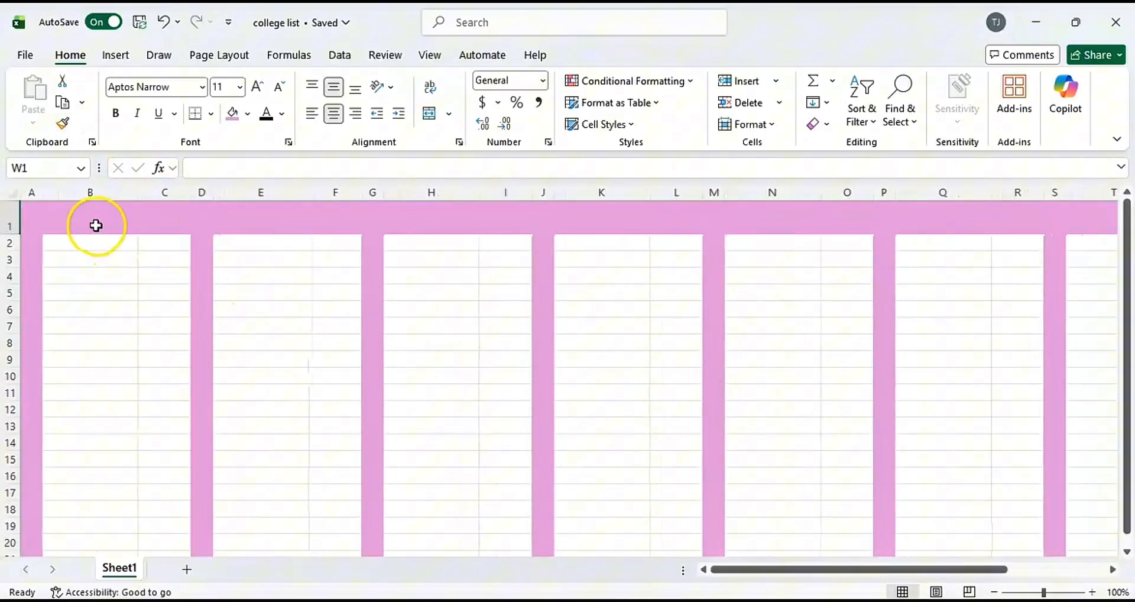
Enter the headers Bedroom in B1, Bathroom in E1, Health in H1 and Electronics in K1.
double_click(97, 226)
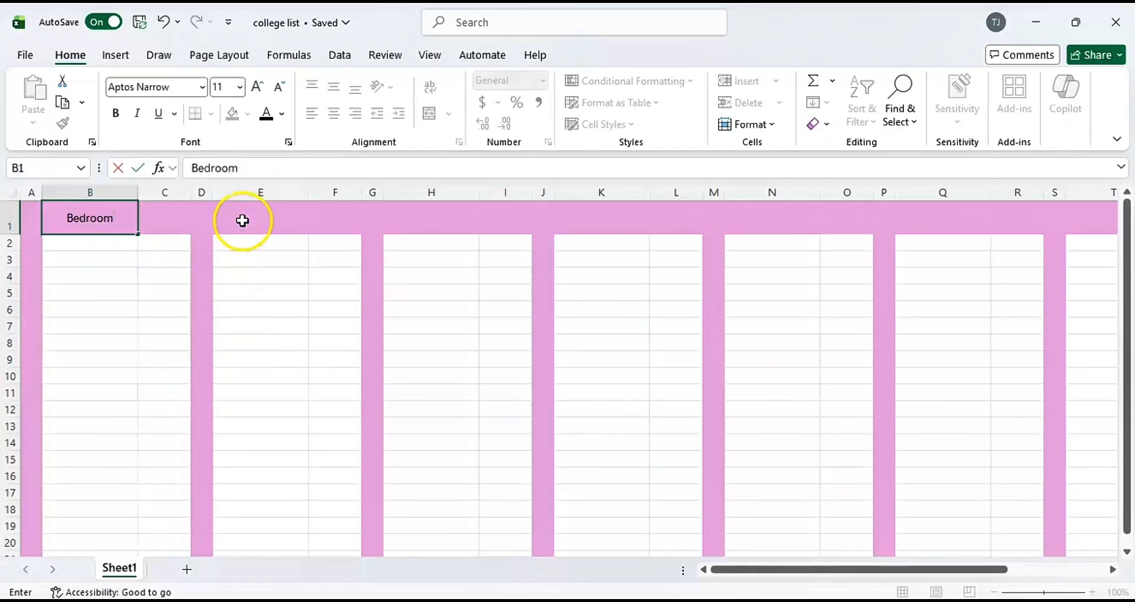
double_click(242, 222)
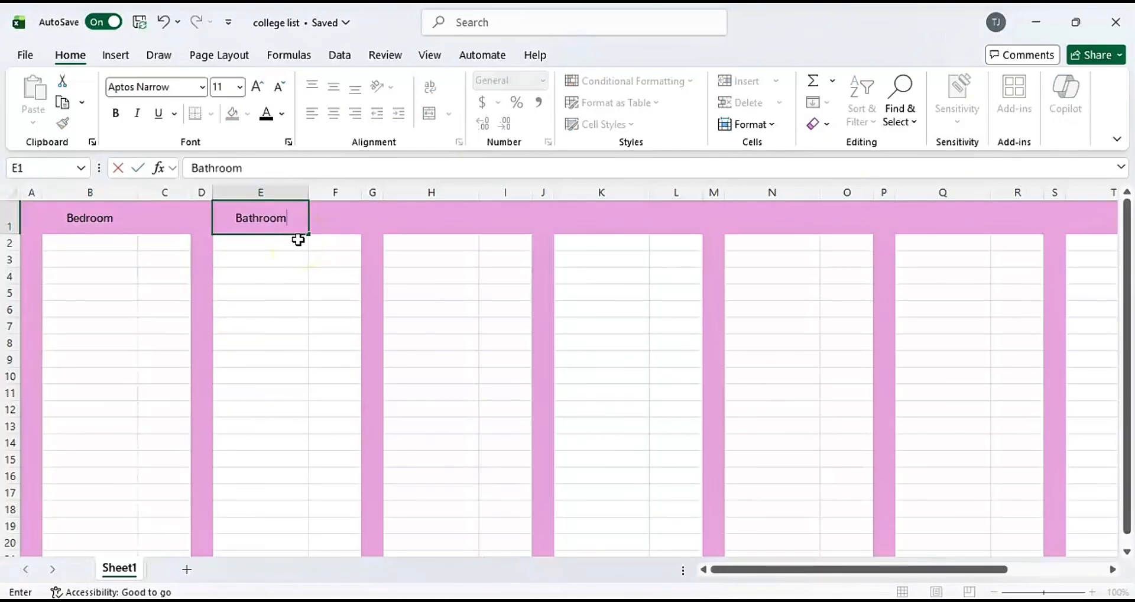
double_click(441, 225)
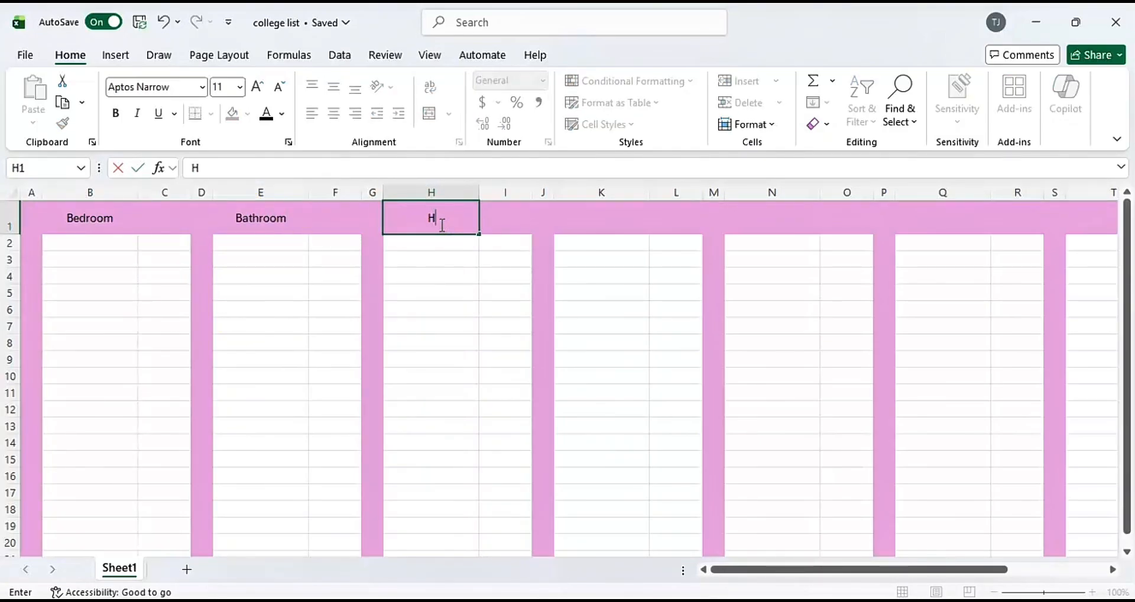
double_click(582, 221)
type("electronics")
Enter the headers Food in N1, School in Q1, Clothing in T1 and Misc. in W1.
left_click(768, 220)
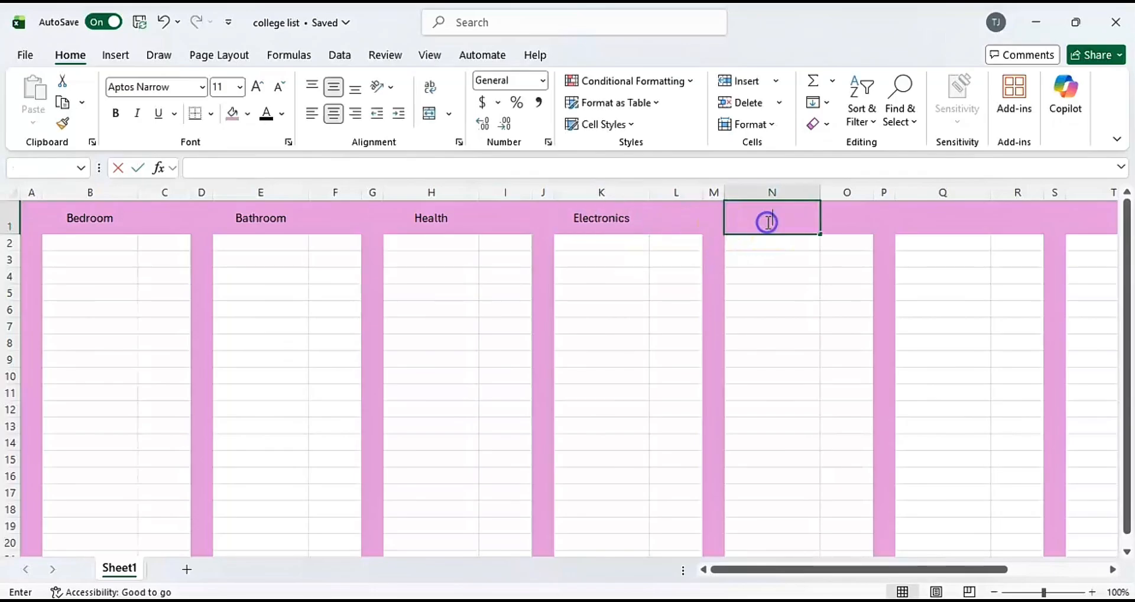
type("Food")
scroll(769, 219, "right", 3)
left_click(770, 218)
type("School")
scroll(907, 291, "right", 3)
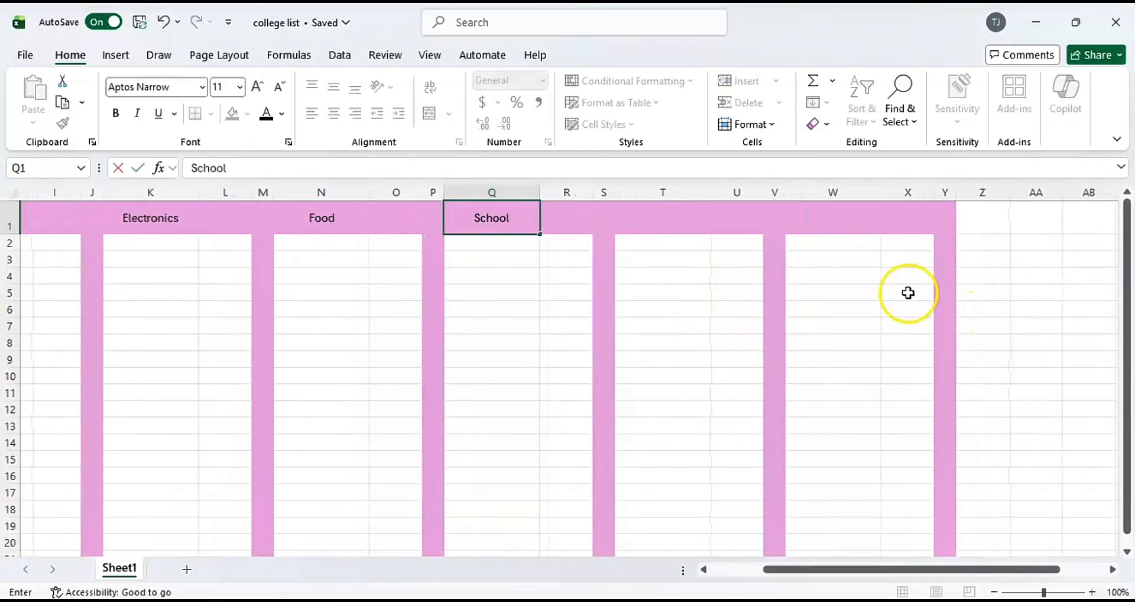
left_click(665, 220)
type("Clothing")
double_click(831, 221)
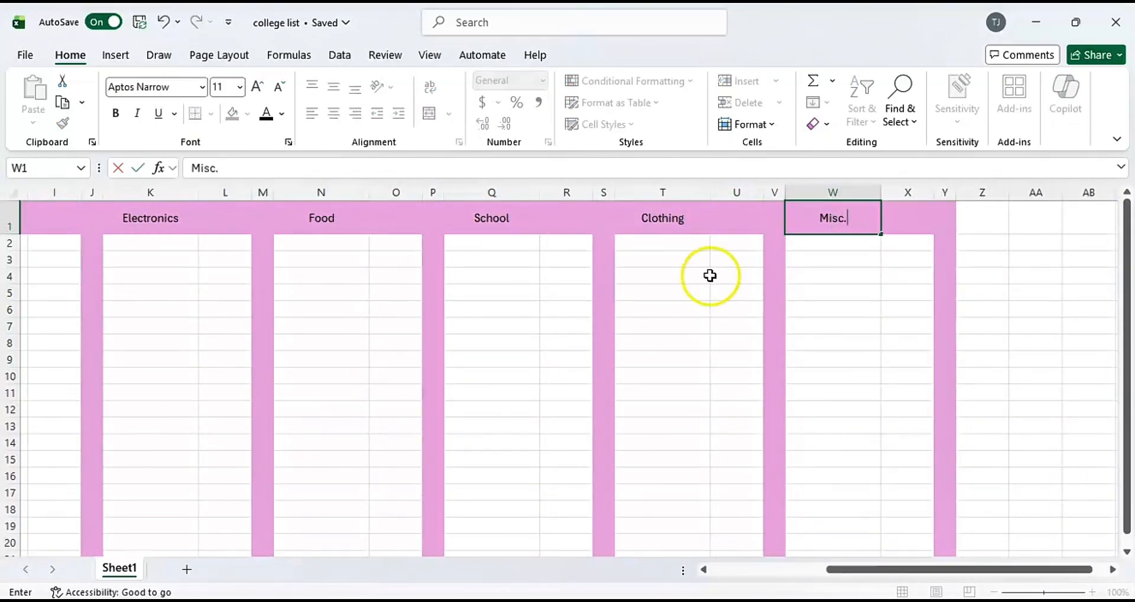
Make the Bedroom header in B1 bold and set its font to ADLaM Display.
scroll(506, 280, "left", 5)
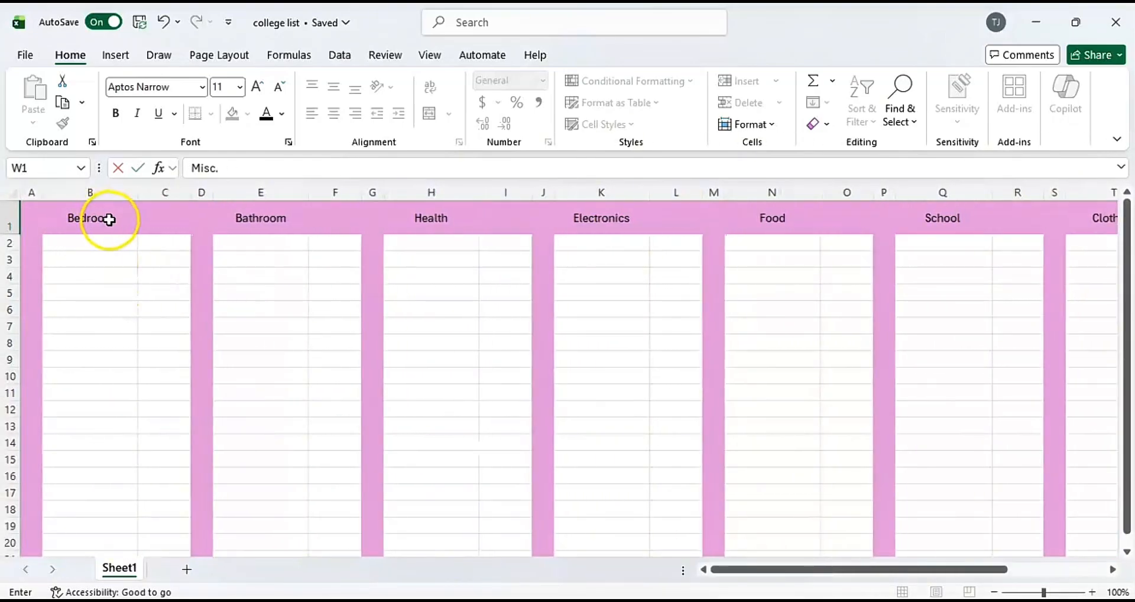
left_click(110, 219)
left_click(201, 88)
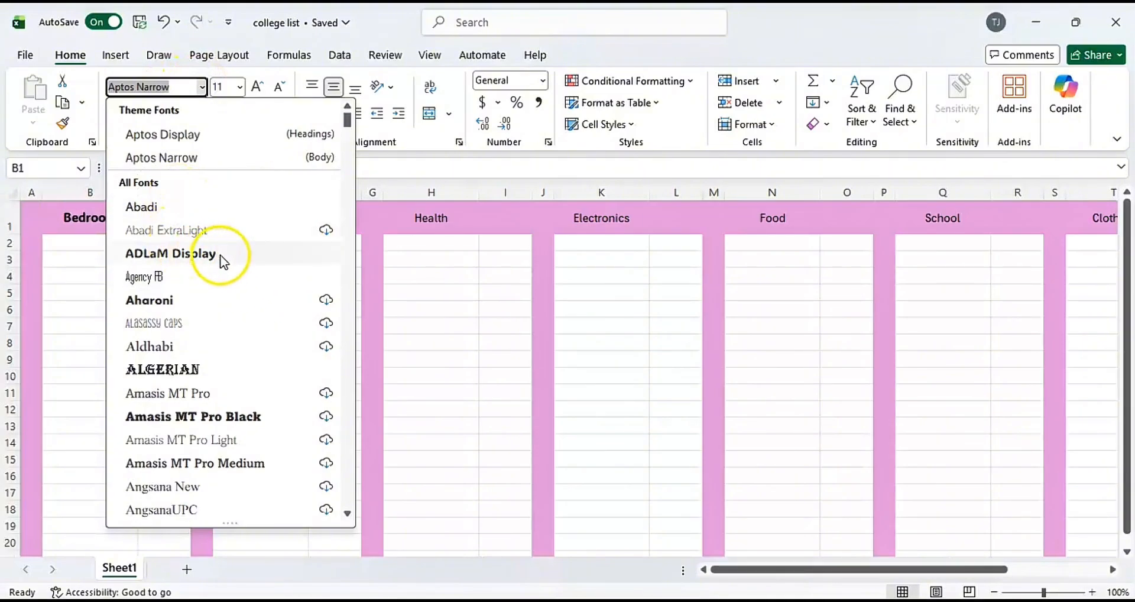
left_click(224, 260)
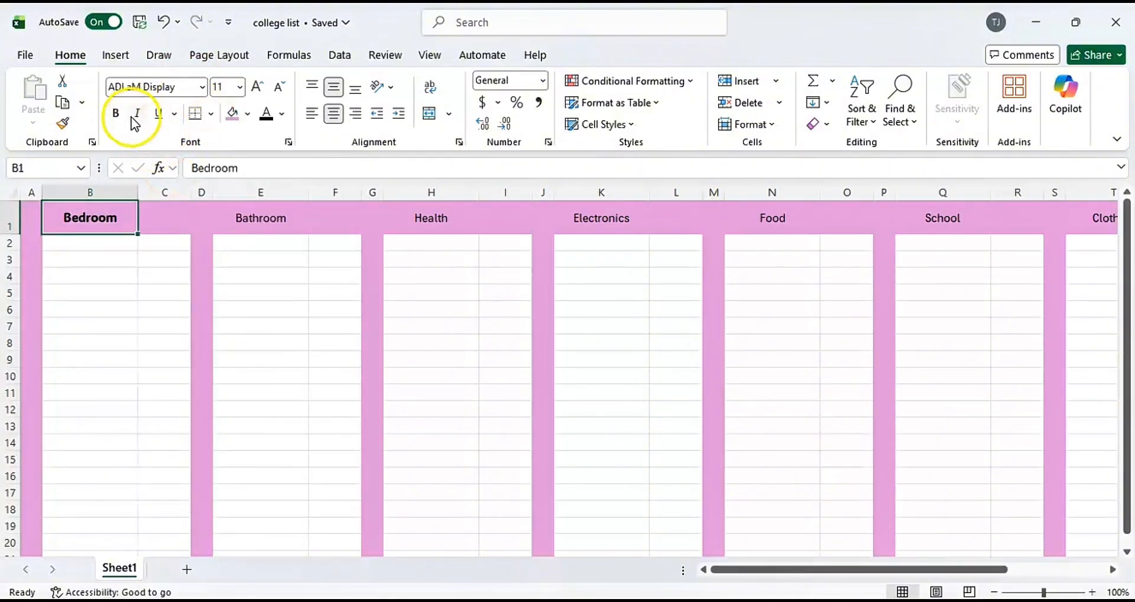
Copy B1's bold ADLaM Display formatting with Format Painter to the headers in E1, H1, K1, N1, Q1, T1 and W1.
double_click(63, 124)
left_click(266, 221)
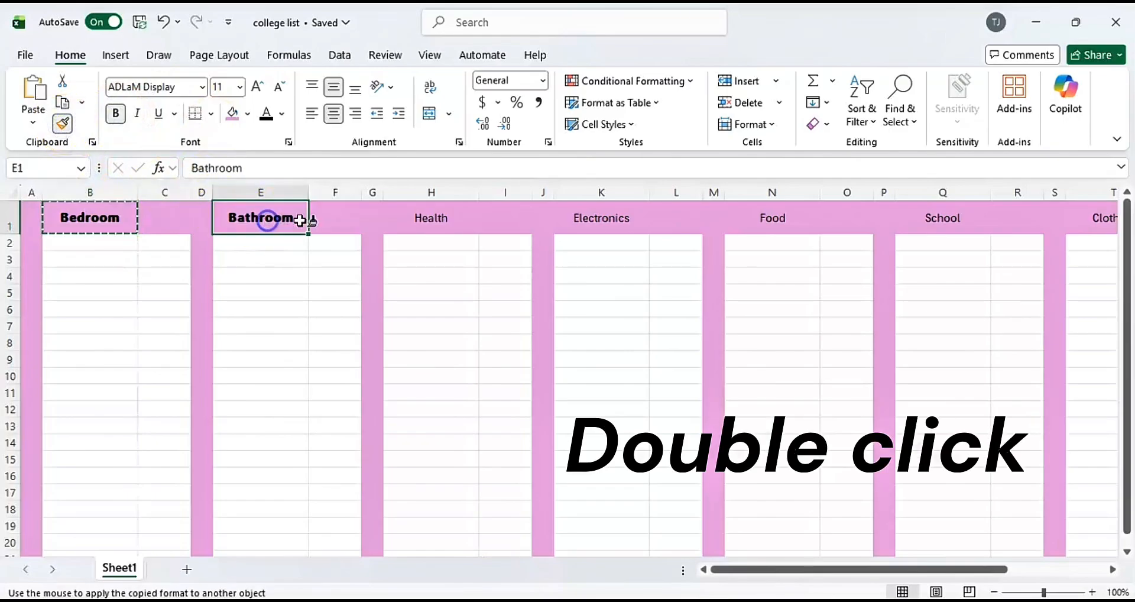
left_click(442, 223)
left_click(618, 222)
left_click(781, 227)
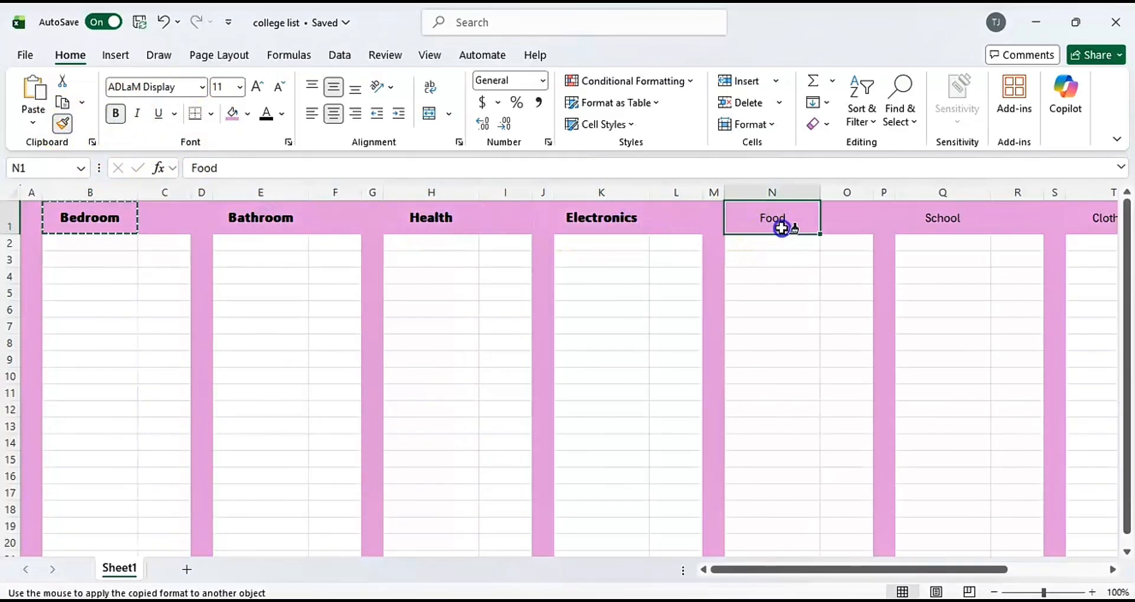
left_click(945, 221)
scroll(988, 329, "right", 5)
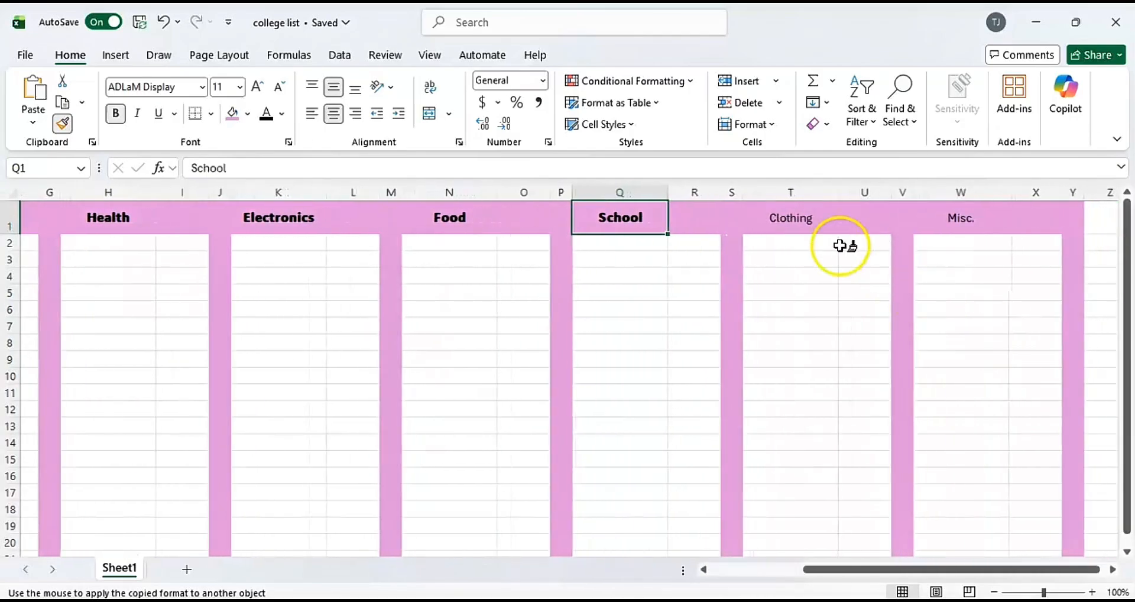
left_click(789, 221)
left_click(978, 218)
key("Escape")
Add list data validation to C2 with the source OWNED,WANT,NEED,MAYBE.
scroll(196, 253, "left", 3)
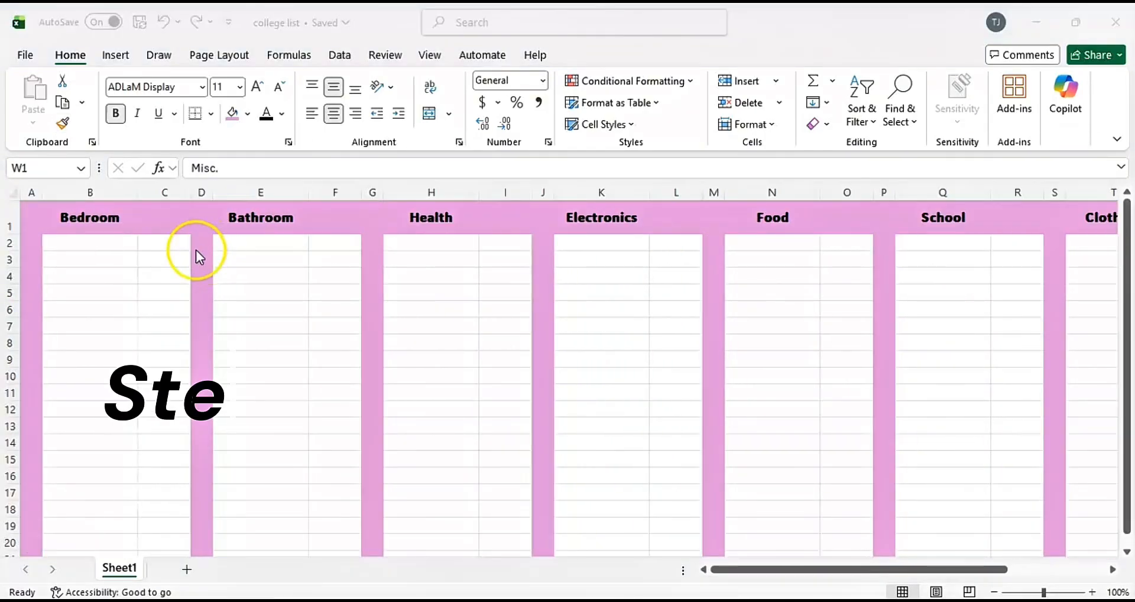
left_click(174, 244)
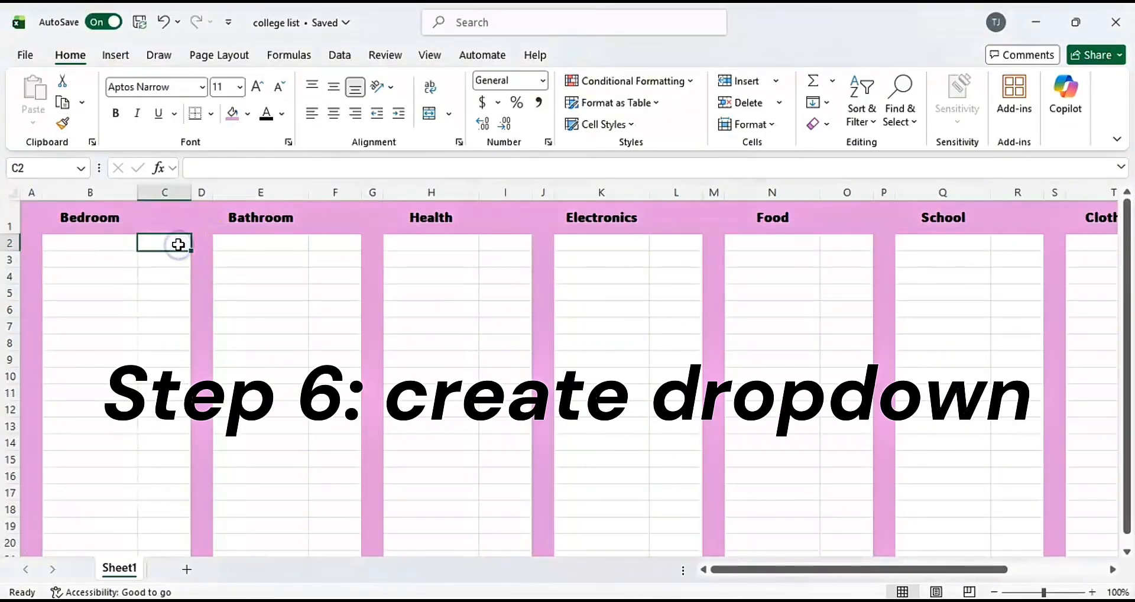
left_click(340, 55)
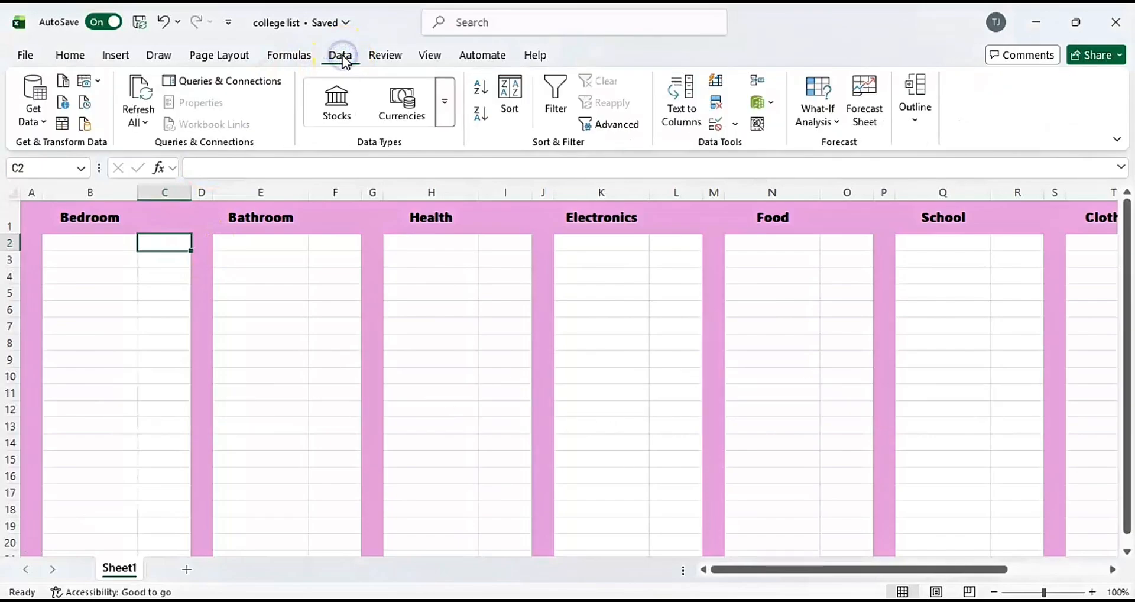
left_click(723, 129)
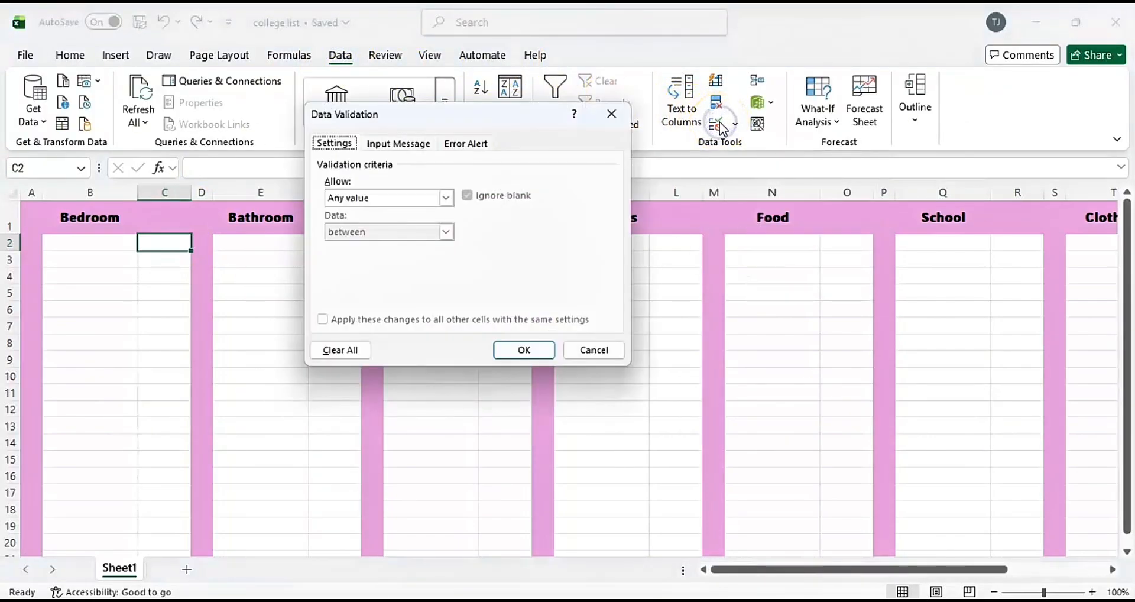
left_click(448, 198)
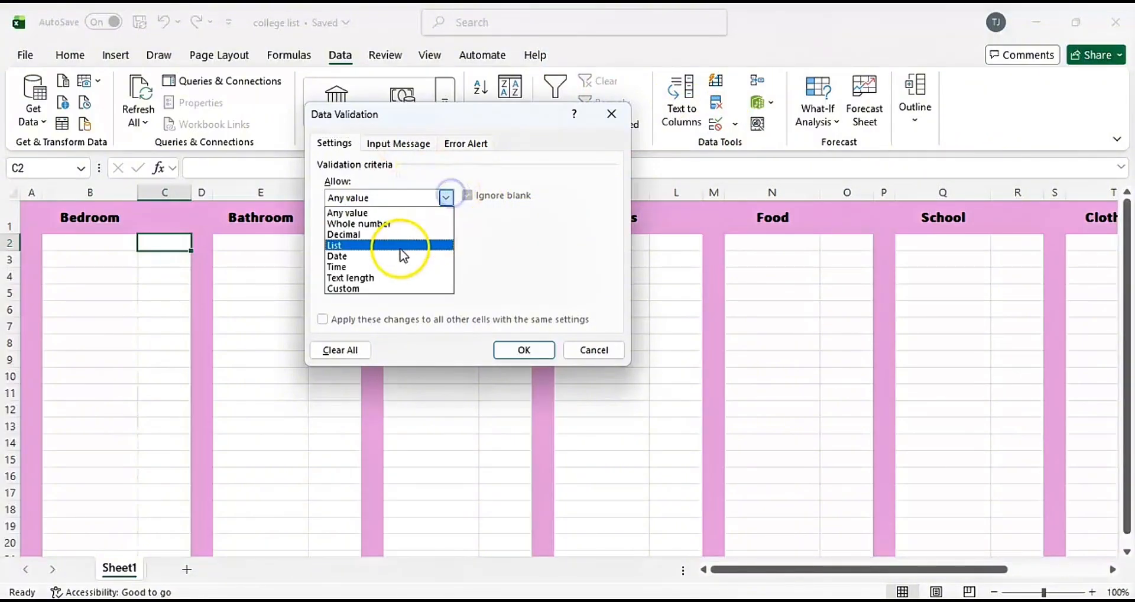
left_click(378, 250)
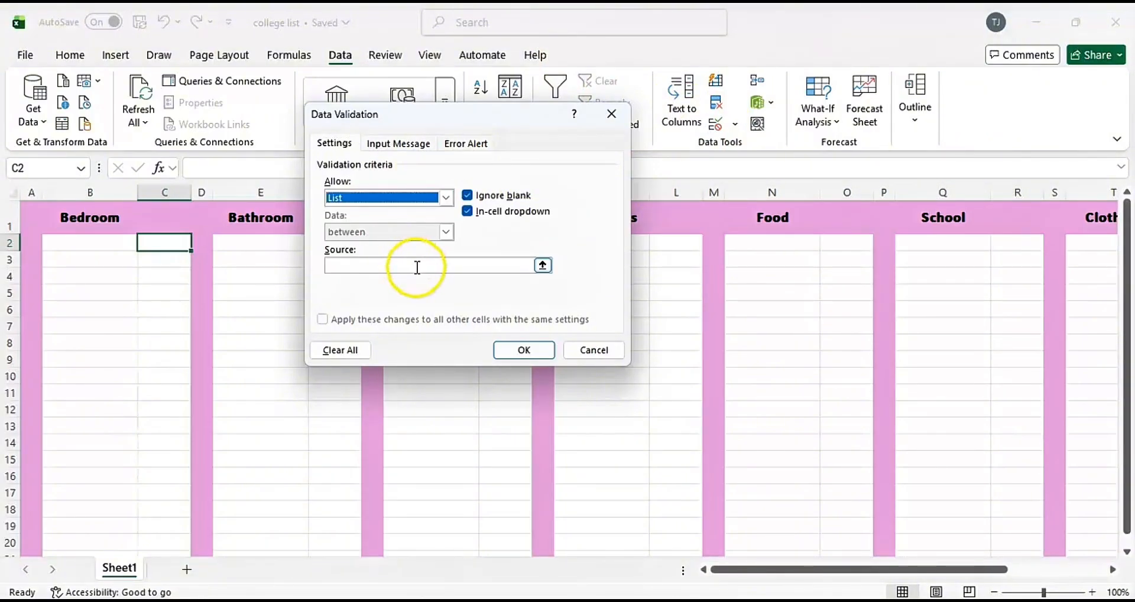
left_click(416, 265)
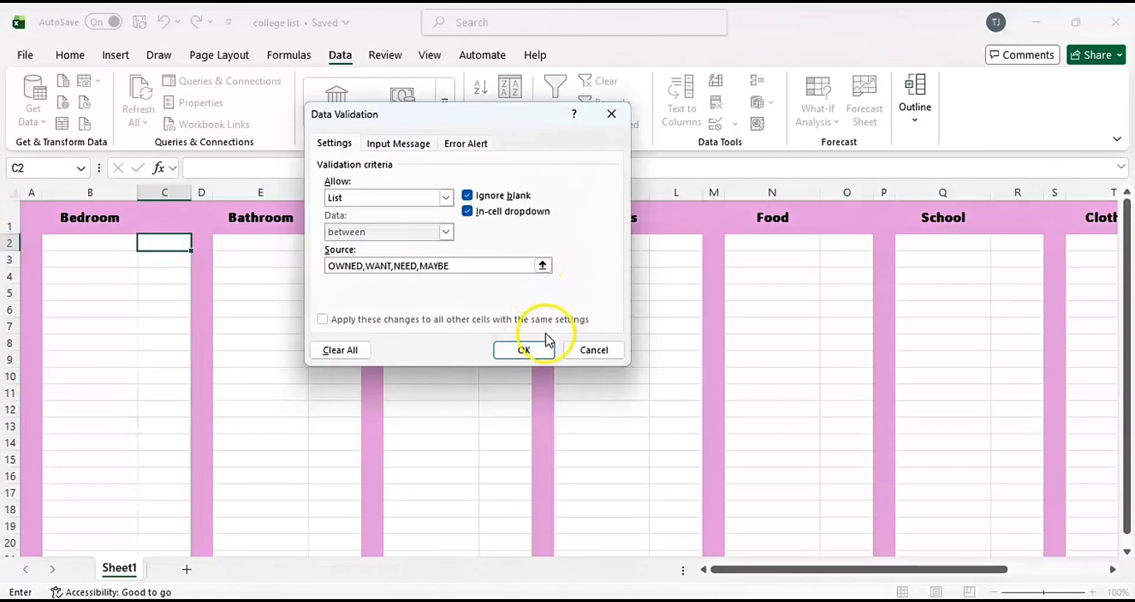
left_click(524, 350)
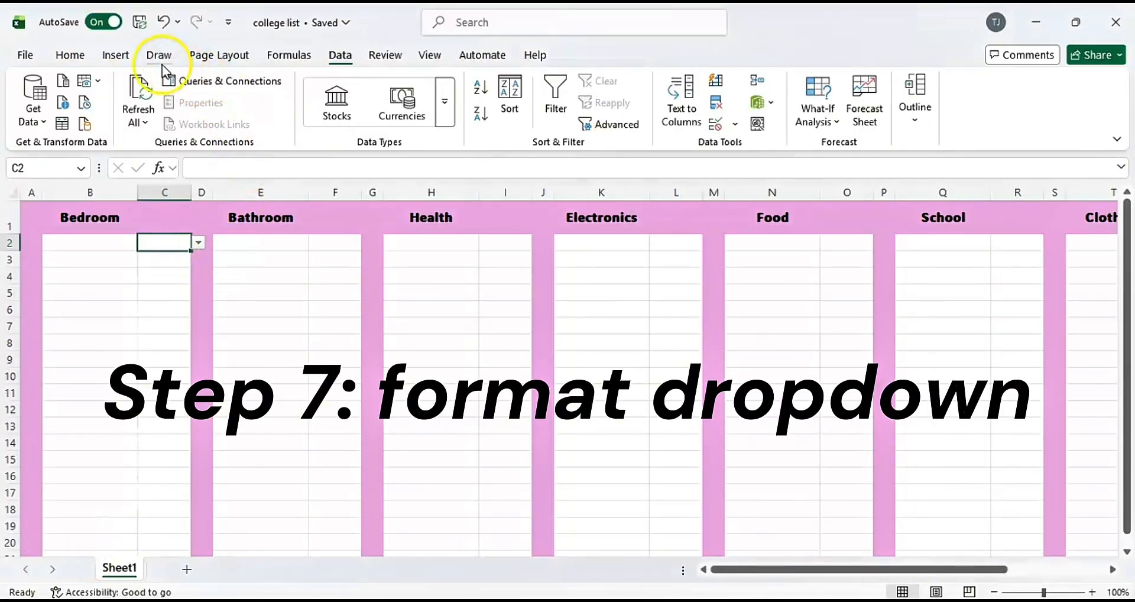
Create a conditional formatting rule on C2 that fills the cell green for specific text containing OWNED.
left_click(71, 55)
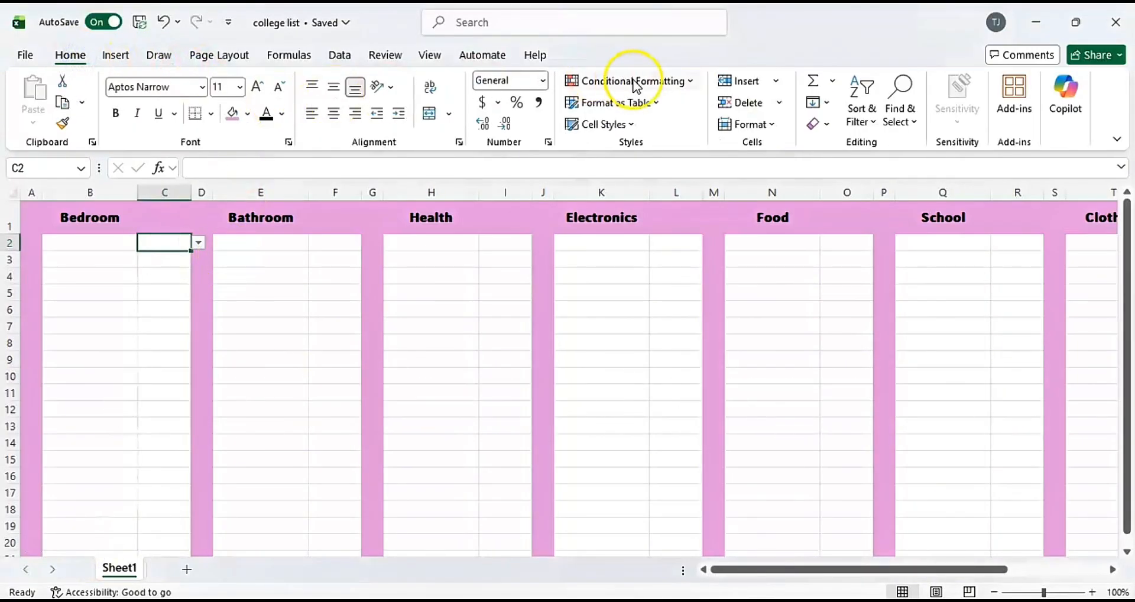
left_click(672, 83)
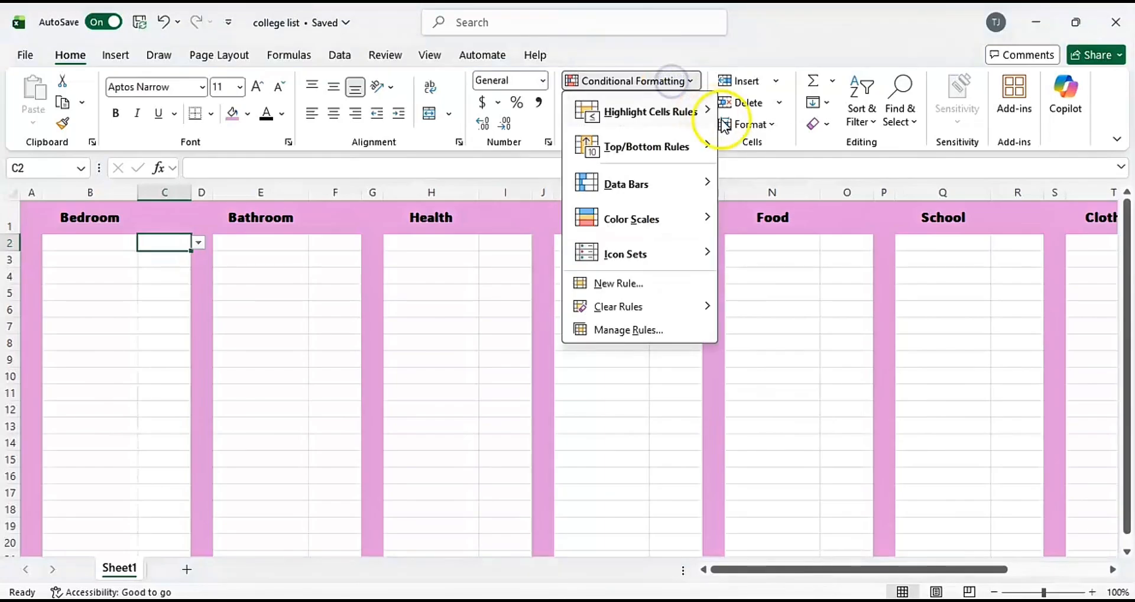
left_click(617, 285)
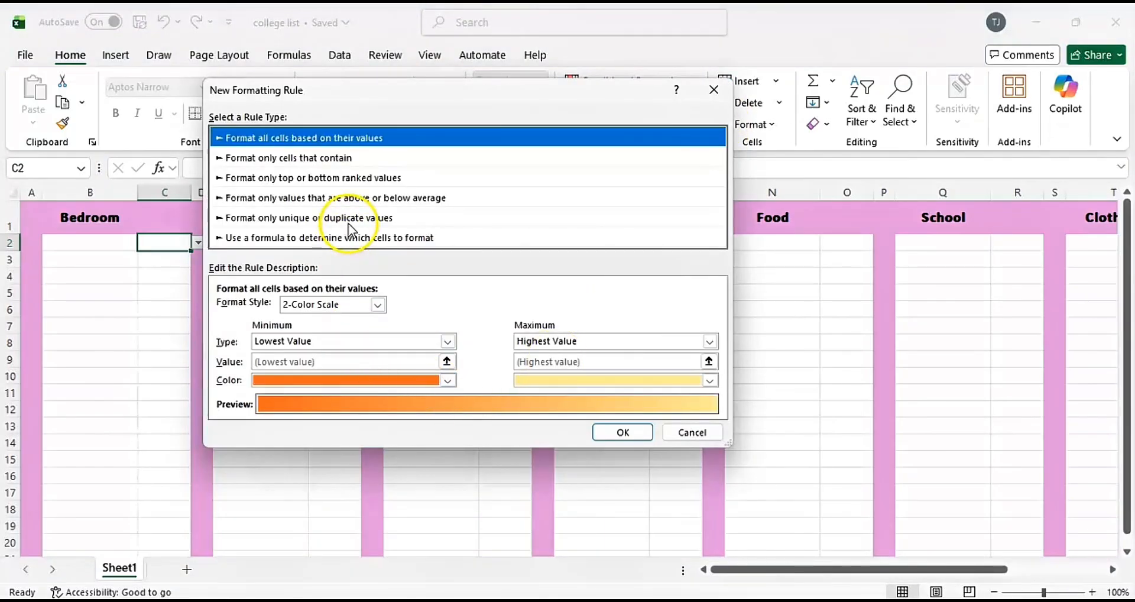
left_click(306, 158)
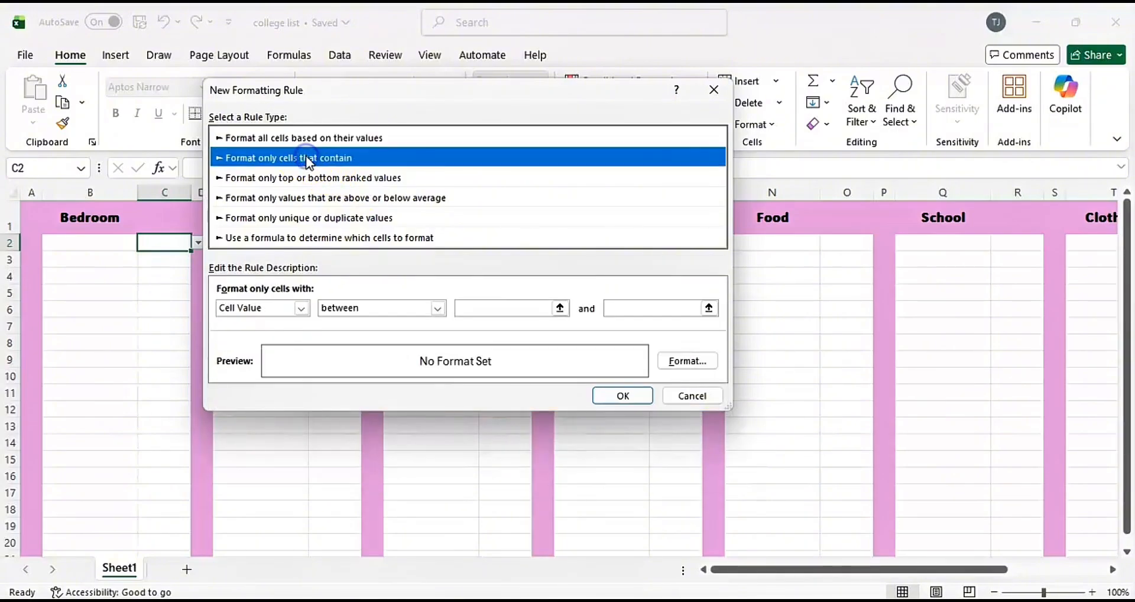
left_click(302, 307)
left_click(272, 332)
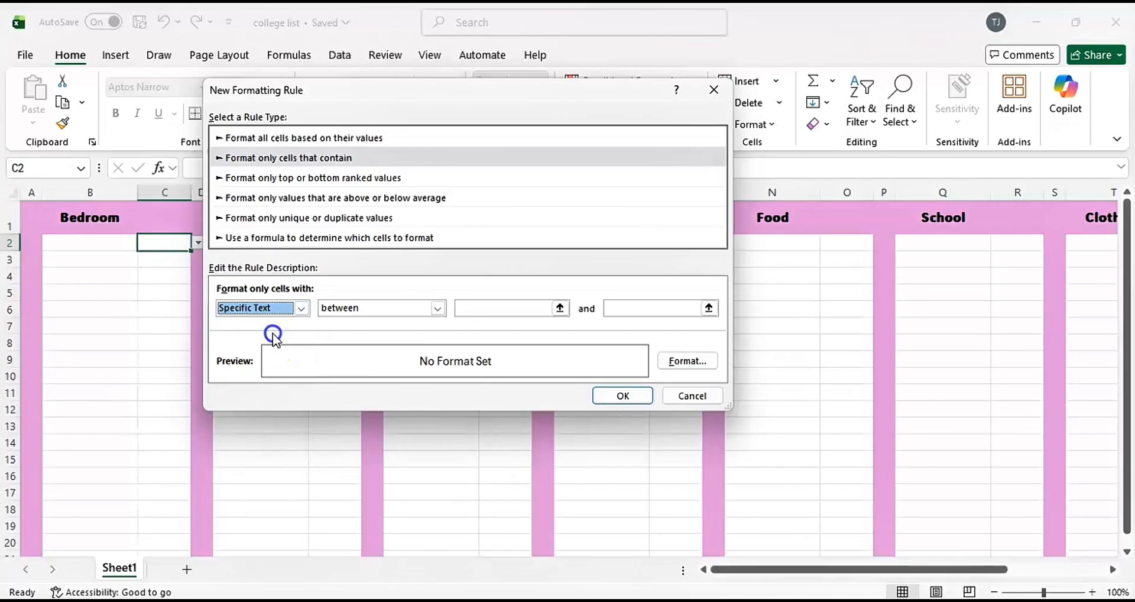
left_click(465, 308)
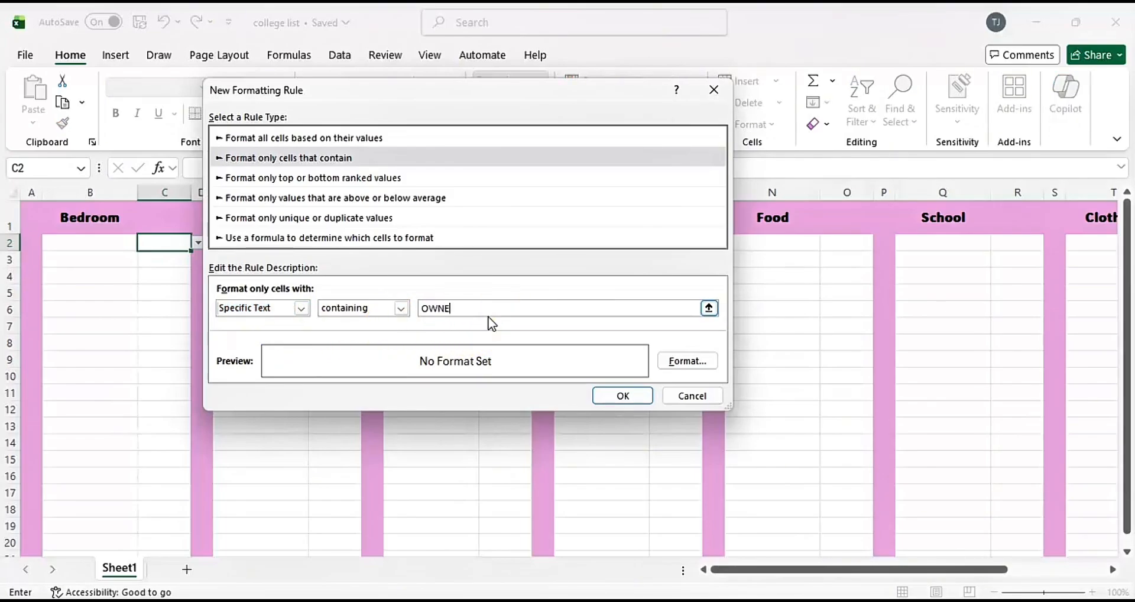
type("OWNED")
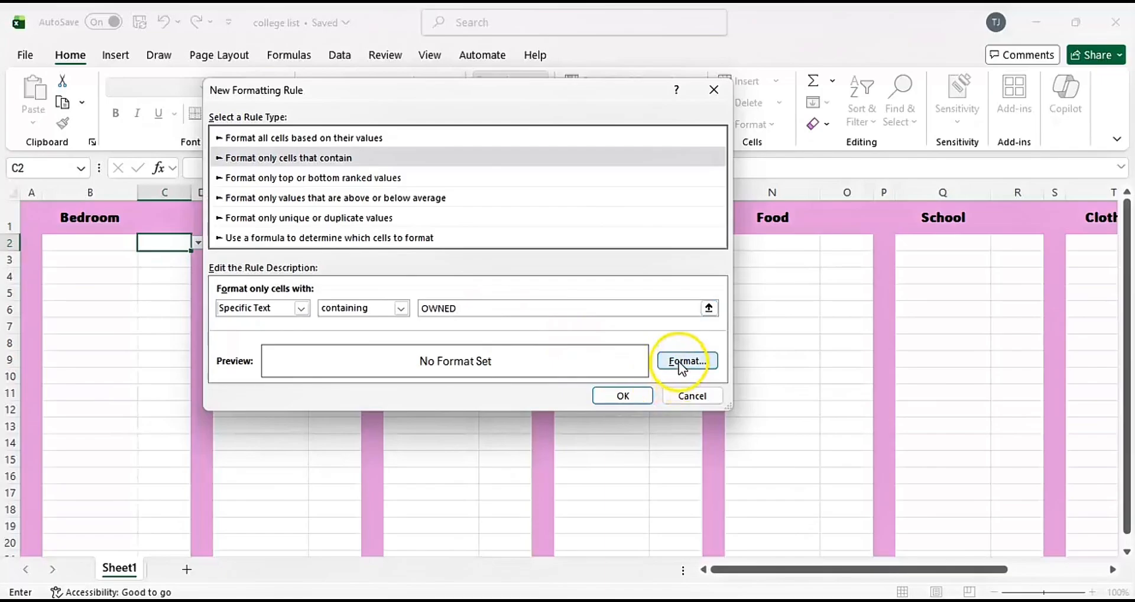
left_click(679, 363)
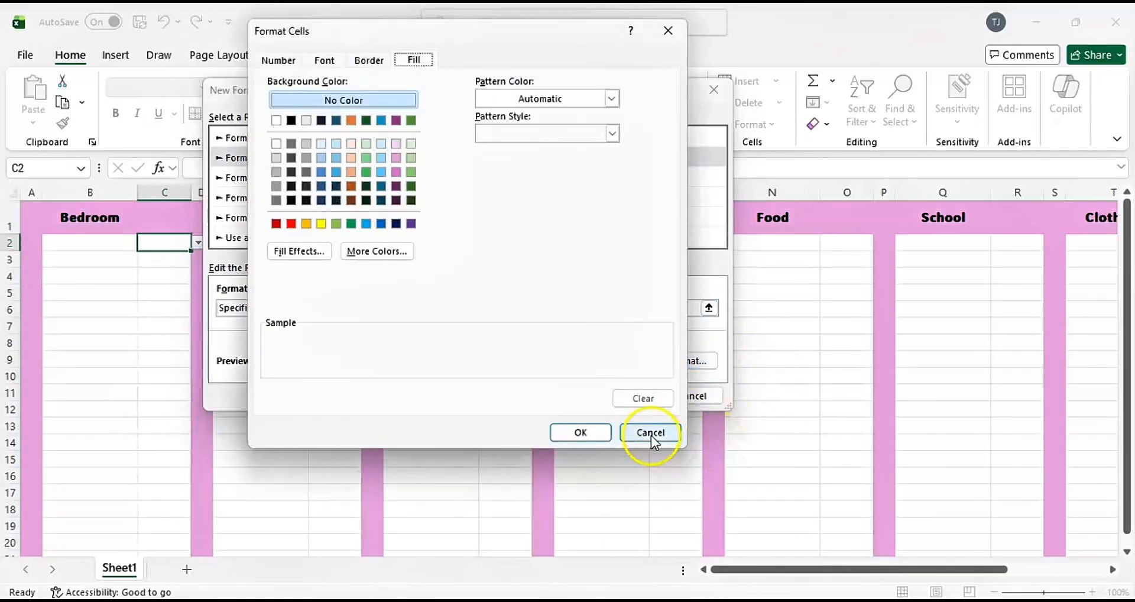
left_click(412, 171)
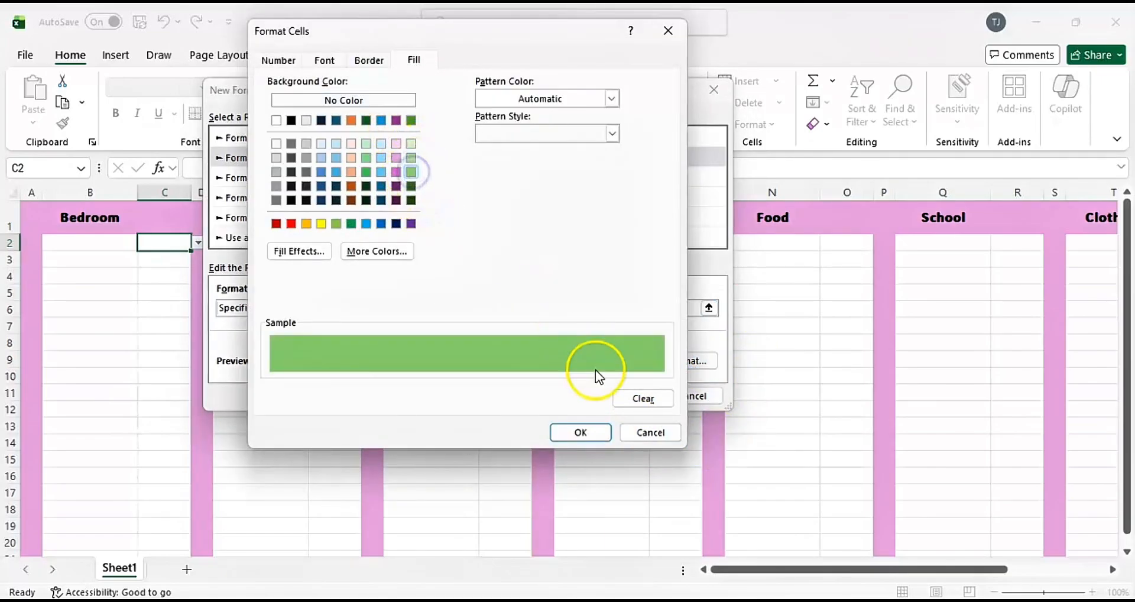
left_click(582, 433)
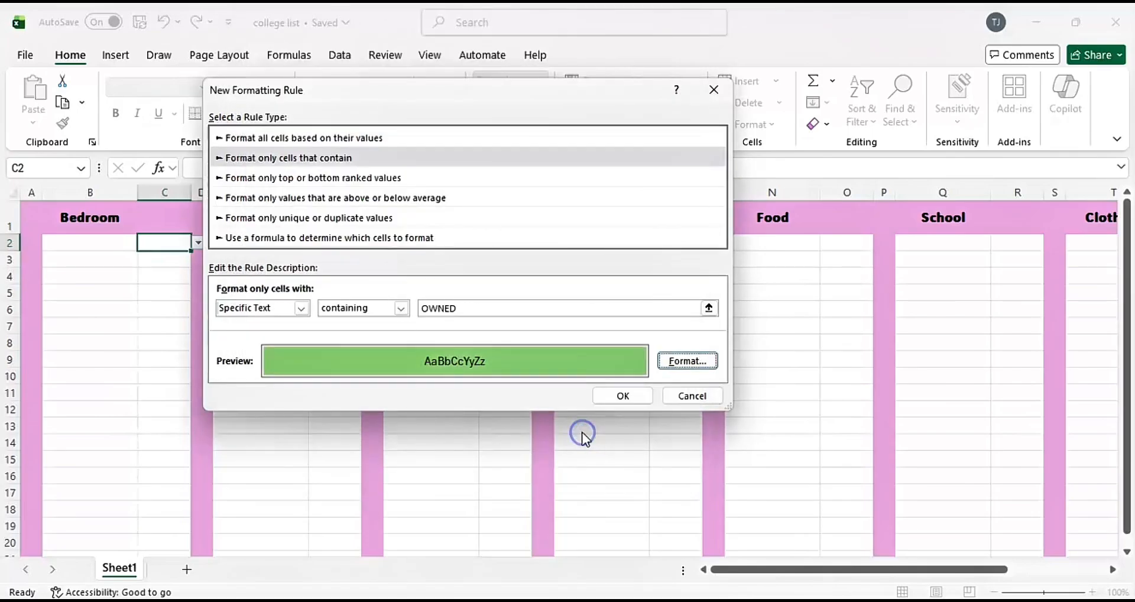
left_click(644, 397)
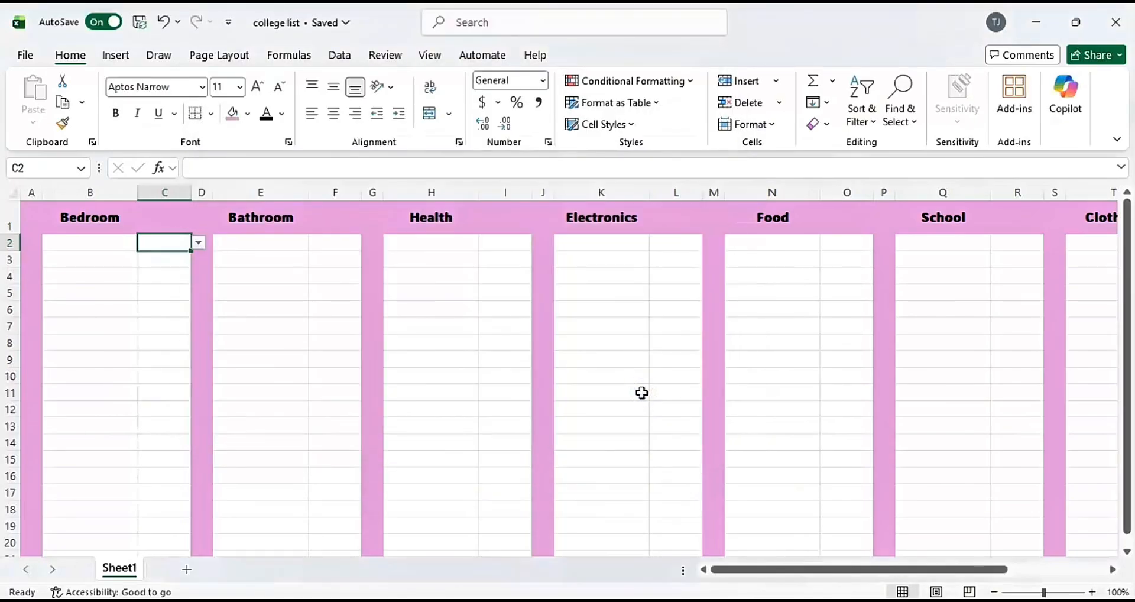
Create a conditional formatting rule on C2 that fills the cell orange for specific text containing WANT.
left_click(627, 80)
left_click(618, 284)
left_click(354, 139)
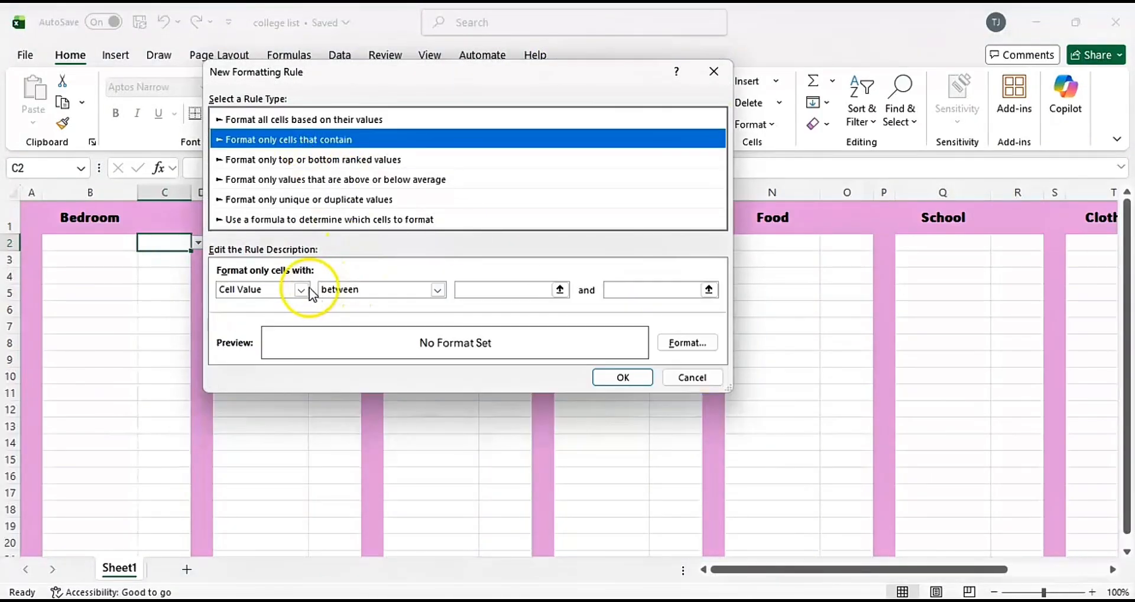
left_click(301, 289)
left_click(248, 313)
left_click(482, 289)
type("WANT")
left_click(687, 342)
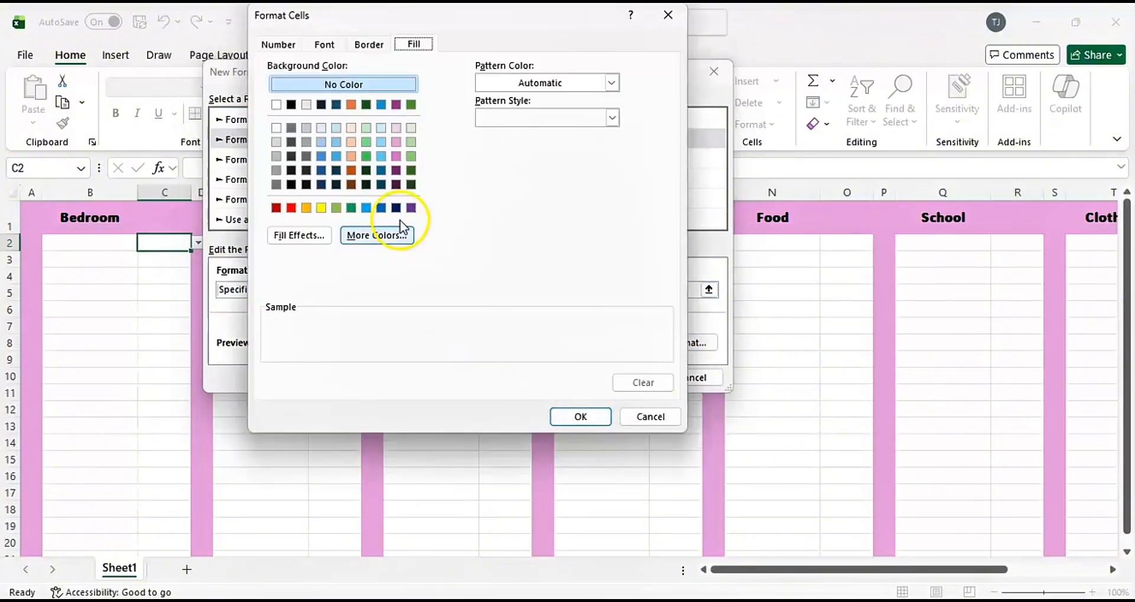
left_click(310, 210)
left_click(580, 415)
left_click(623, 377)
Create a third conditional formatting rule on C2 that applies a fill color for specific text containing NEED.
left_click(656, 81)
left_click(618, 283)
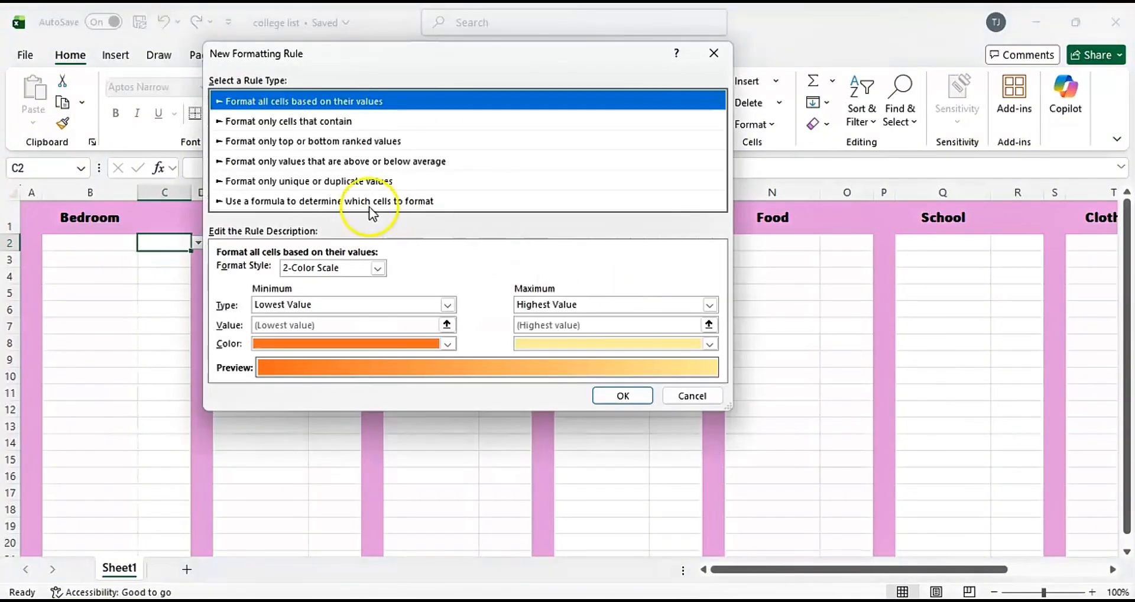
left_click(354, 121)
left_click(301, 271)
left_click(248, 294)
left_click(491, 273)
type("NEED")
left_click(688, 324)
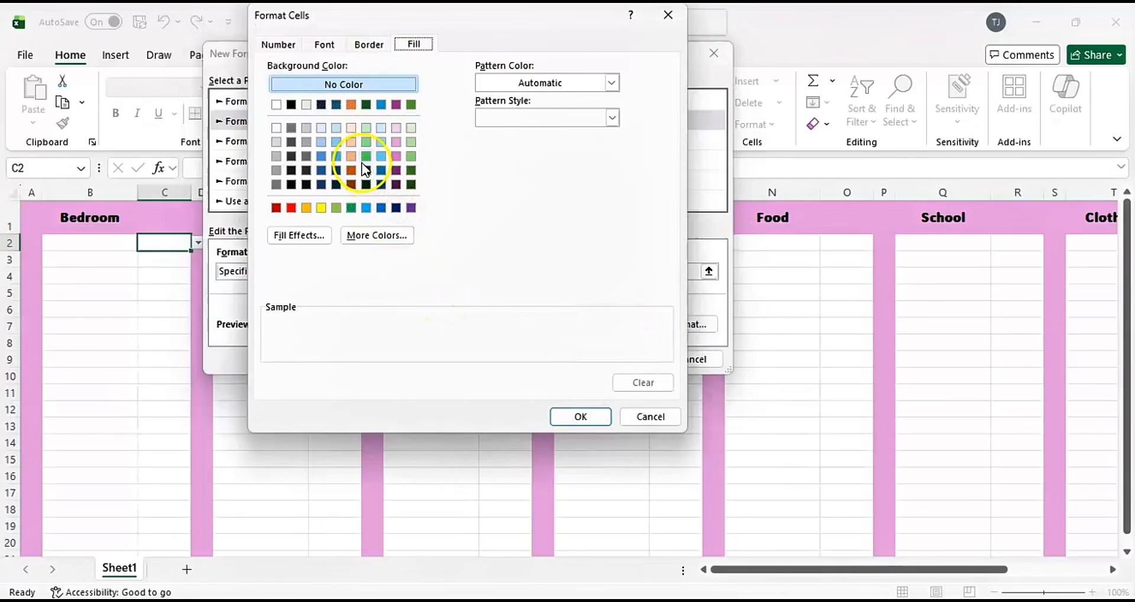
left_click(348, 201)
left_click(590, 417)
left_click(623, 359)
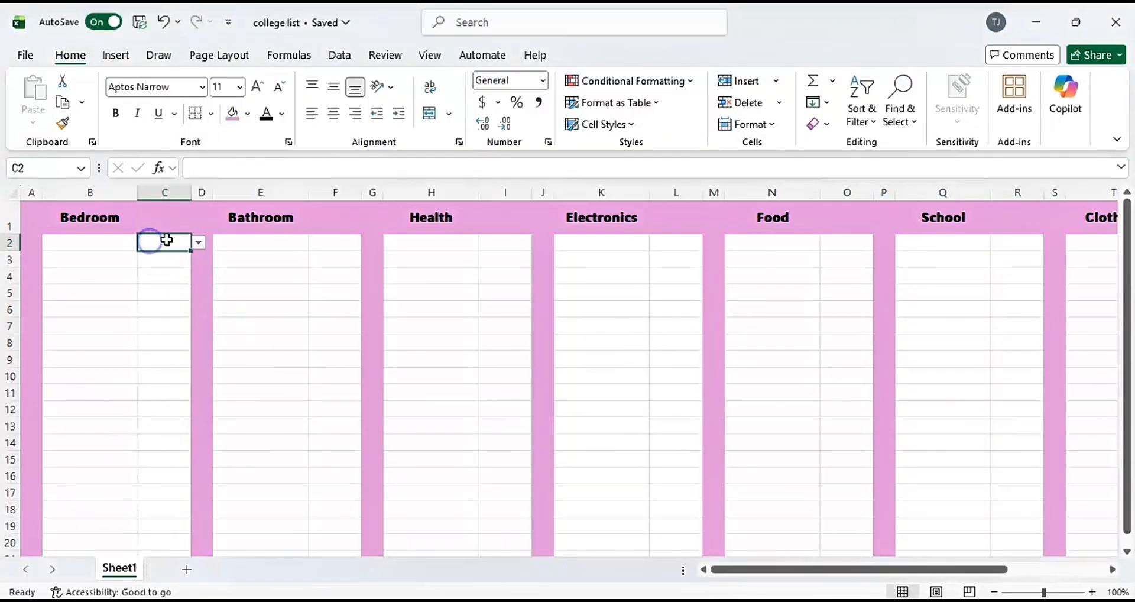
Add a fourth conditional formatting rule on C2 for specific text containing NEED, with a blue fill.
left_click(651, 81)
left_click(624, 283)
left_click(364, 102)
left_click(299, 255)
left_click(260, 278)
left_click(453, 250)
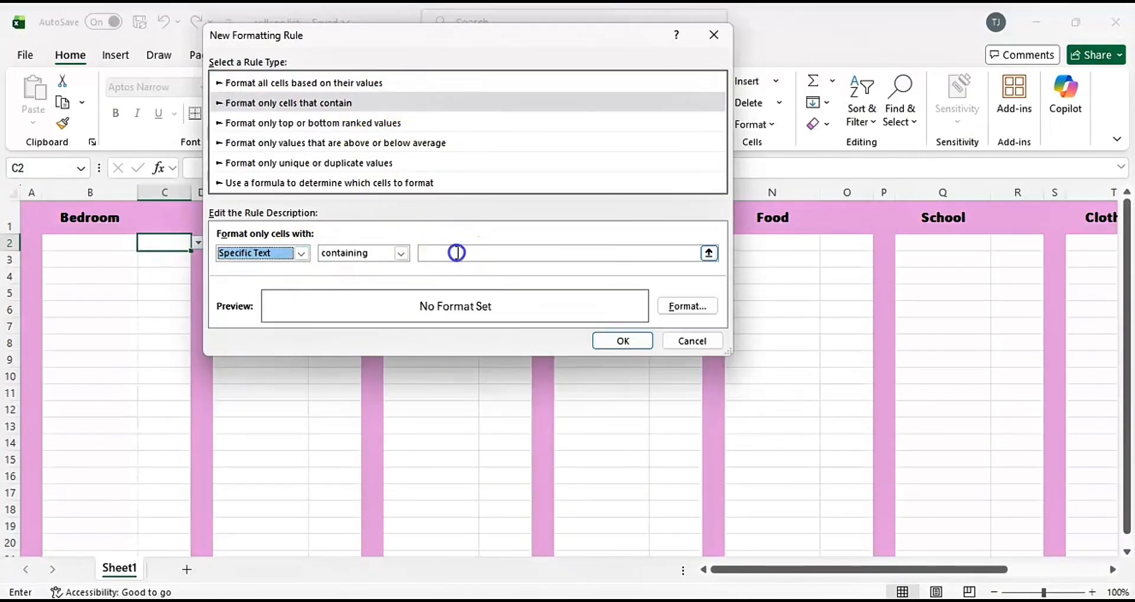
type("NEED")
left_click(687, 305)
left_click(337, 157)
left_click(580, 416)
left_click(644, 341)
Copy the dropdown cell C2 and select rows 2 to 80 of status columns C, F, I, L and O together.
key("ctrl+c")
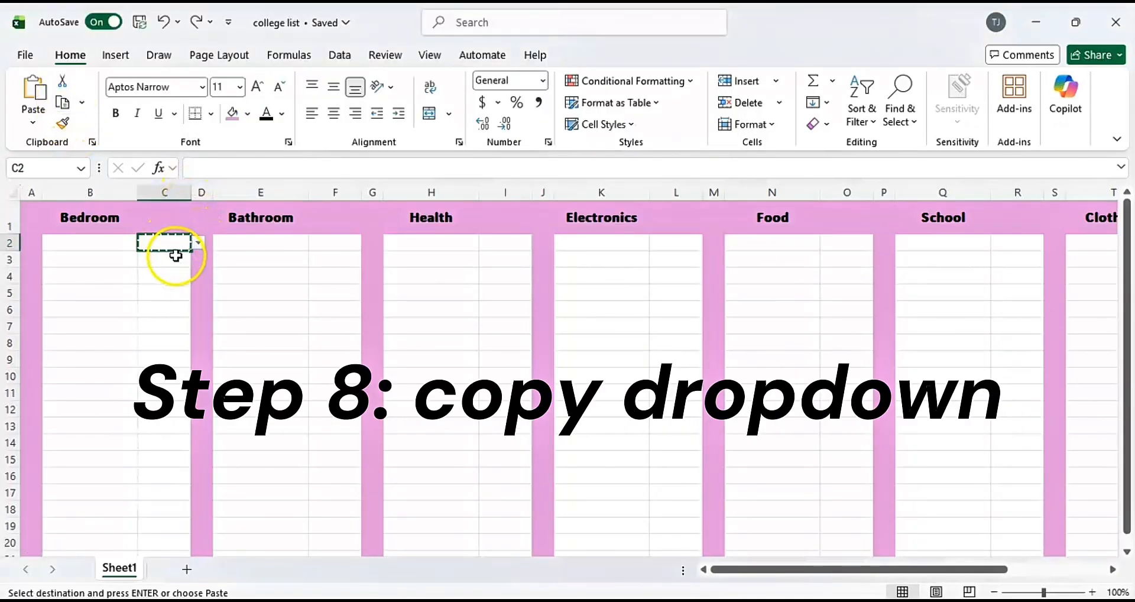
left_click_drag(156, 243, 172, 483)
scroll(301, 375, "up", 20)
mouse_move(327, 243)
left_mouse_down()
mouse_move(328, 531)
mouse_move(331, 246)
left_mouse_up()
scroll(473, 292, "up", 13)
scroll(472, 292, "up", 13)
left_click_drag(494, 242, 500, 290)
scroll(677, 268, "up", 20)
left_click_drag(674, 245, 669, 297)
scroll(820, 315, "up", 16)
scroll(821, 315, "right", 3)
scroll(820, 315, "up", 9)
left_click_drag(651, 243, 697, 544)
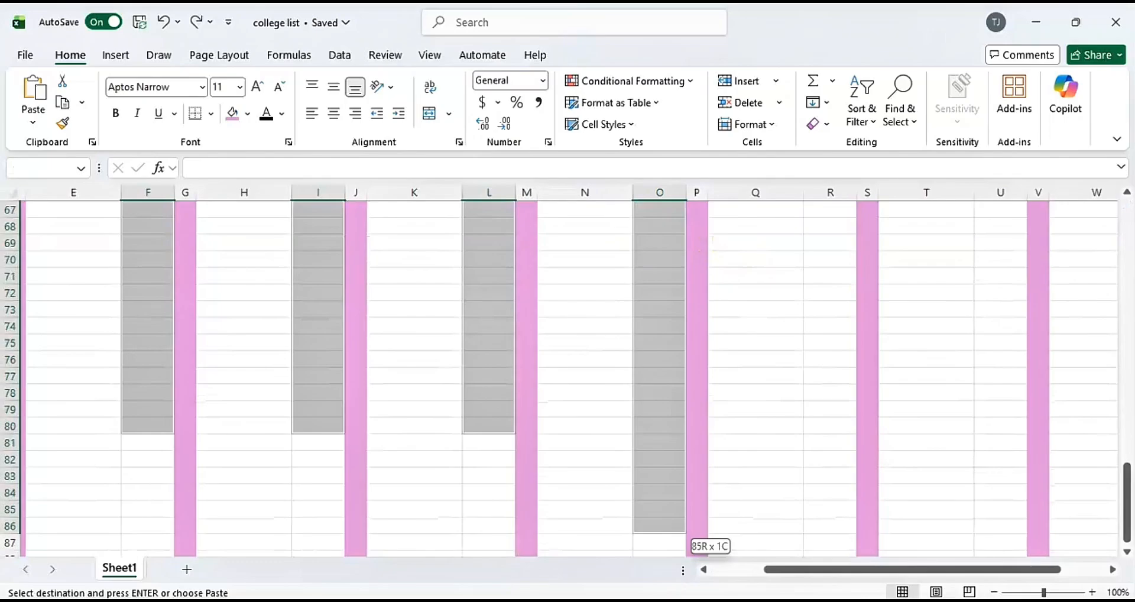
Add rows 2 to 80 of status columns R, U and X to the selection and paste the copied dropdown into all selected ranges.
scroll(785, 361, "up", 20)
left_click_drag(833, 241, 828, 319)
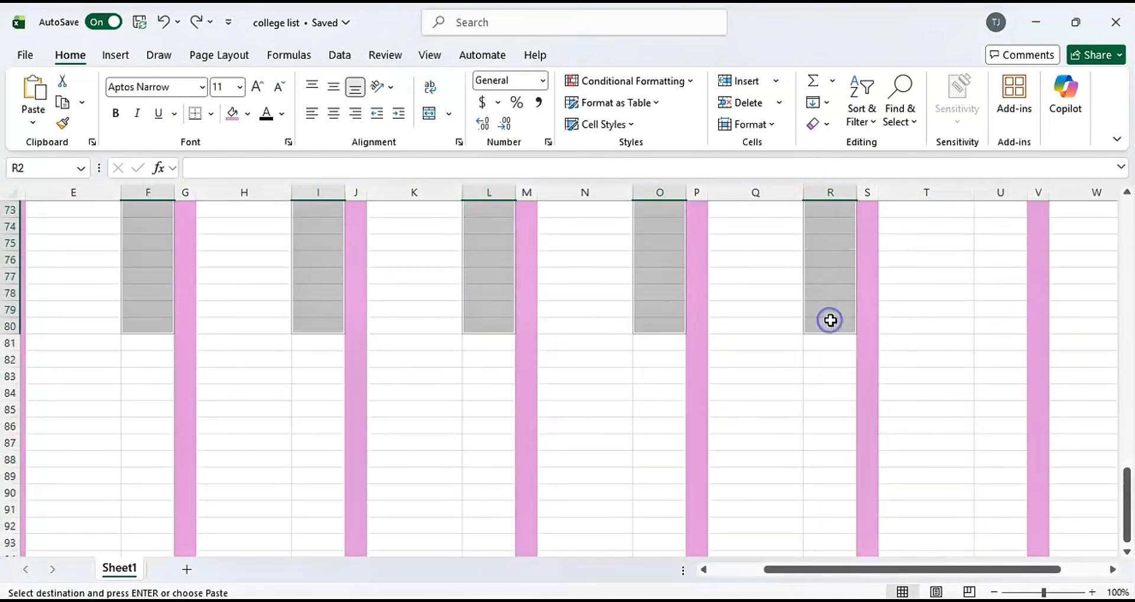
scroll(828, 319, "up", 20)
scroll(534, 252, "right", 3)
left_click_drag(534, 253, 520, 329)
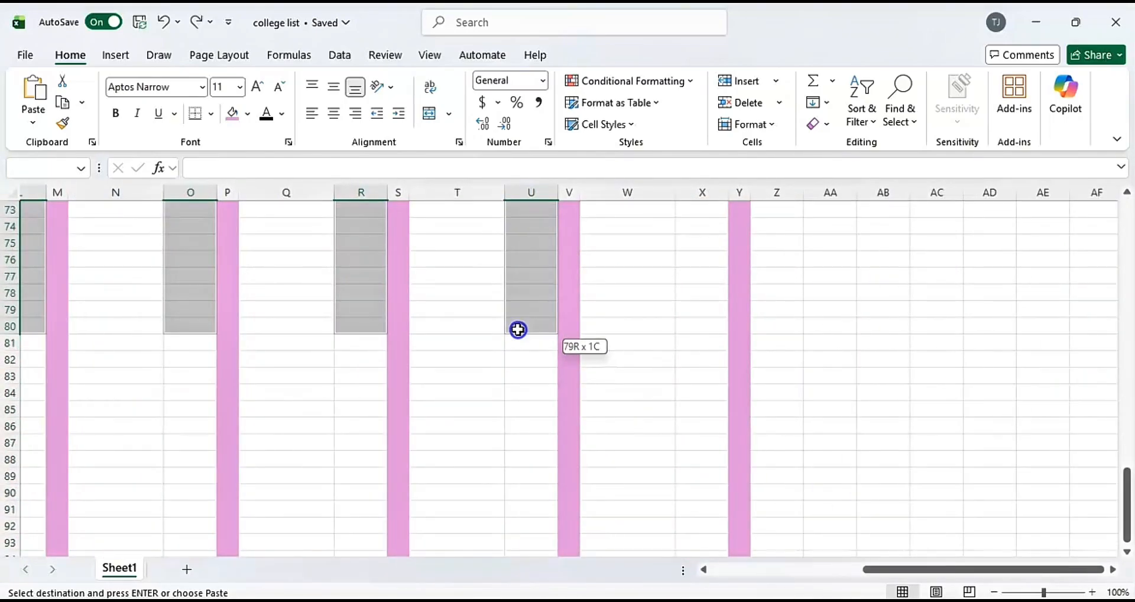
scroll(676, 314, "up", 20)
left_click_drag(701, 243, 704, 475)
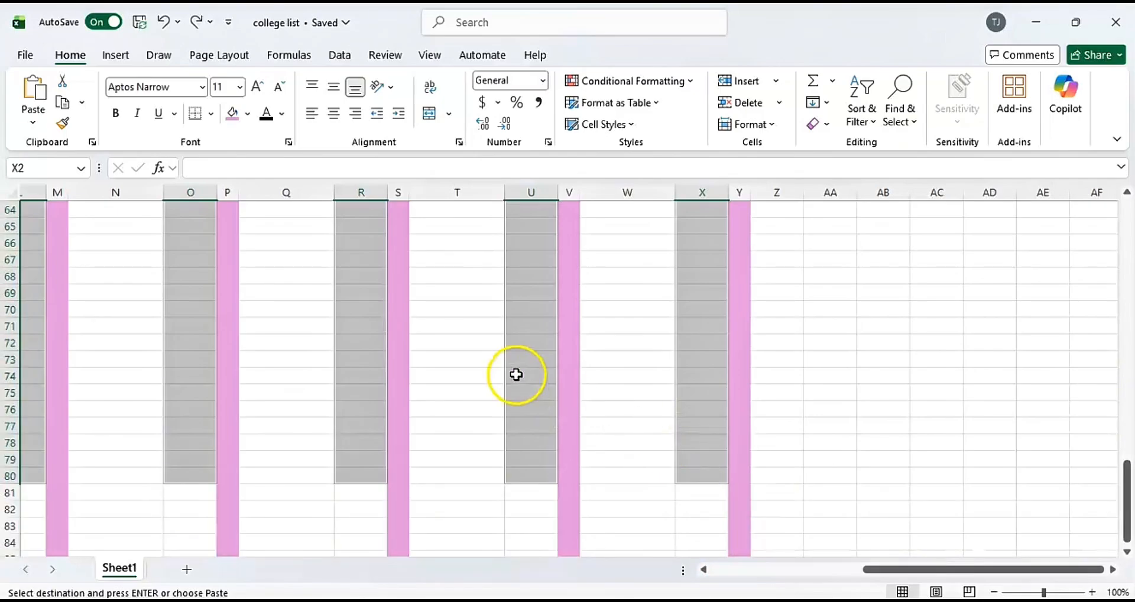
scroll(516, 374, "up", 20)
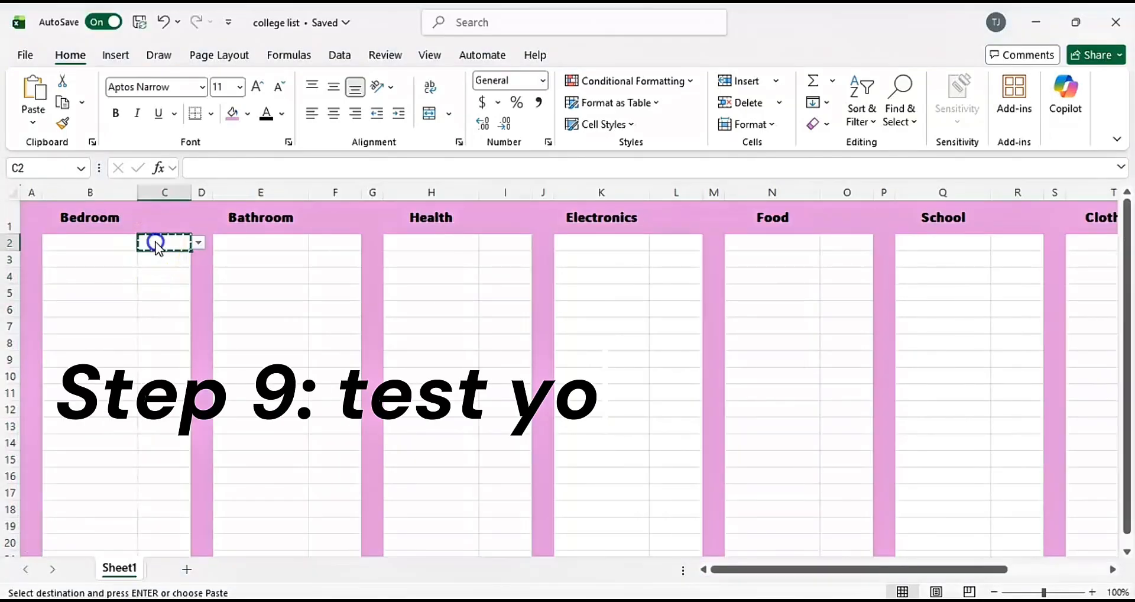
Test the Bedroom dropdowns by choosing OWNED in C2, WANT in C3, NEED in C4 and MAYBE in C5.
left_click(200, 245)
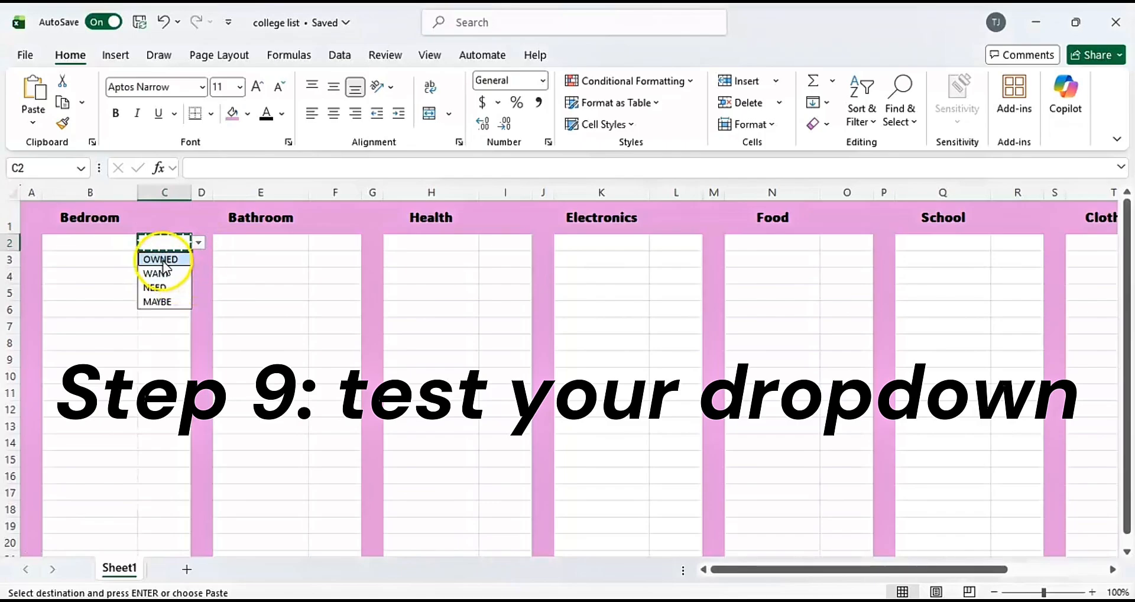
left_click(161, 259)
left_click(198, 260)
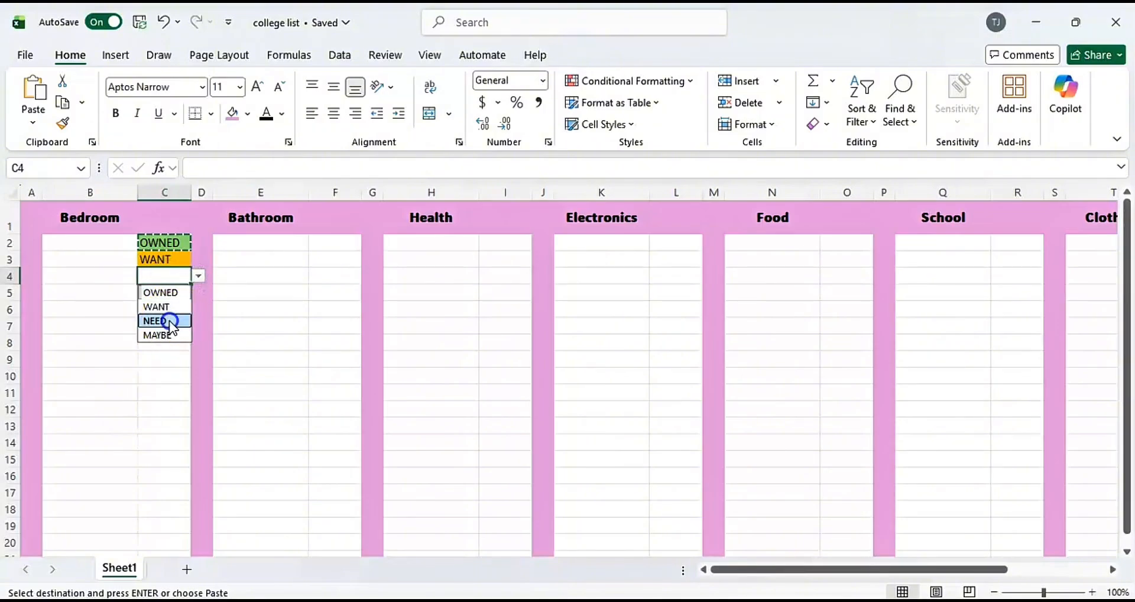
left_click(170, 323)
left_click(173, 293)
left_click(197, 294)
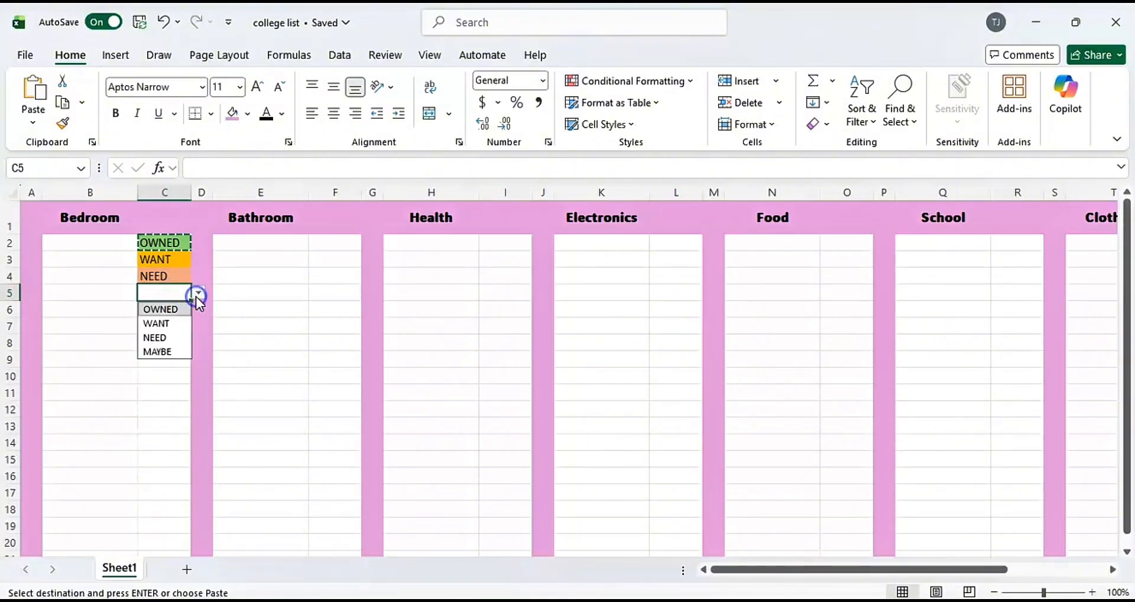
left_click(177, 352)
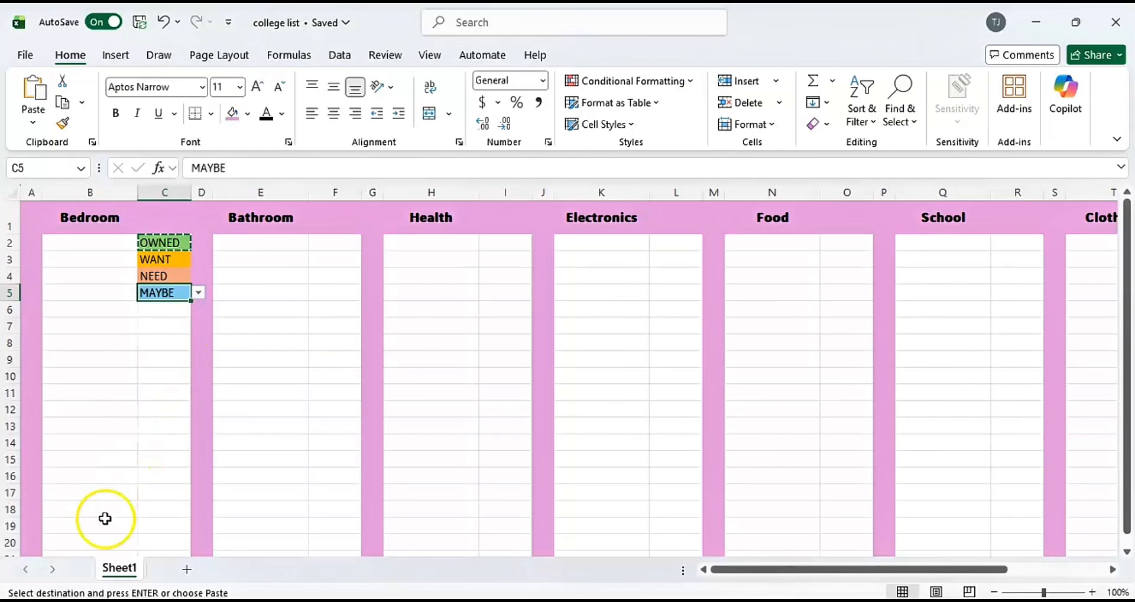
Fill in the Bedroom items Lamp in B2, Bed skirt in B3 and Bedside table in B4.
left_click(87, 243)
type("Lamp")
left_click(101, 256)
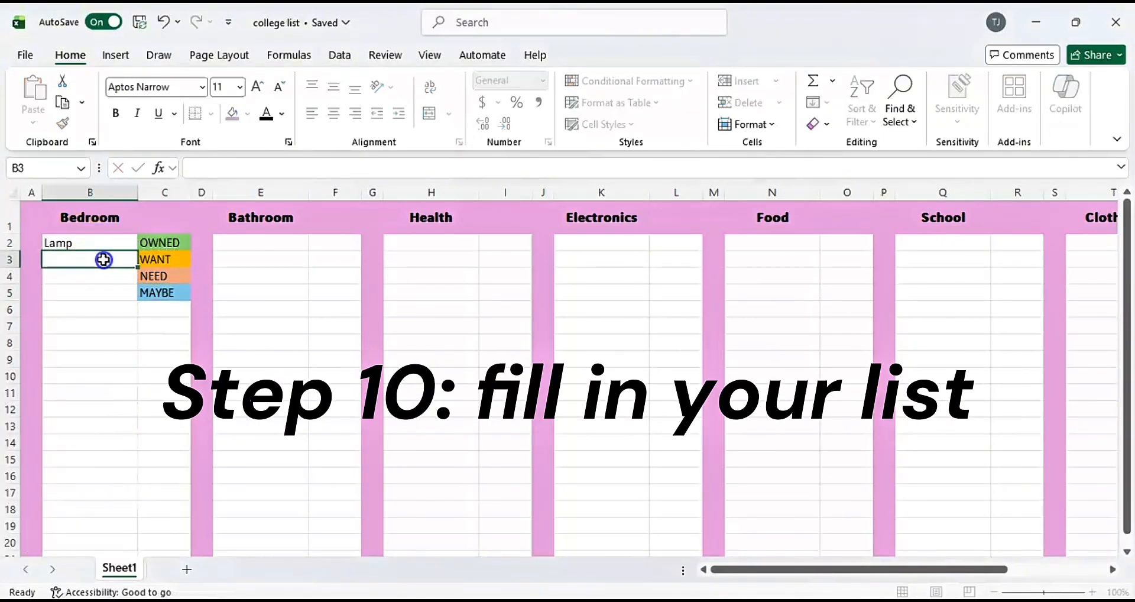
type("Bed skirt")
left_click(114, 276)
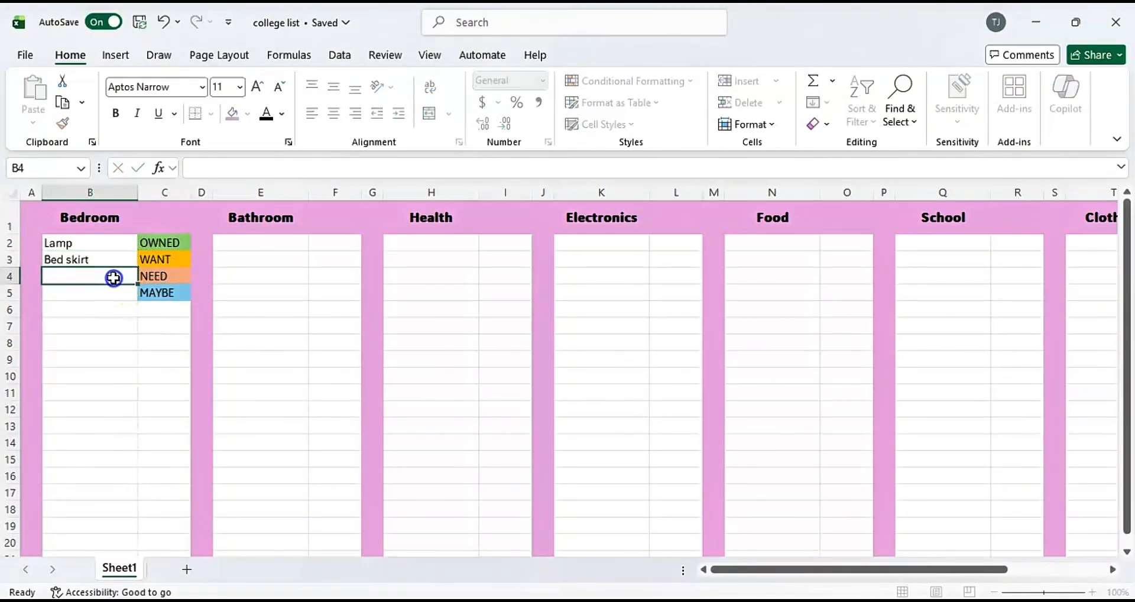
type("Bedside table")
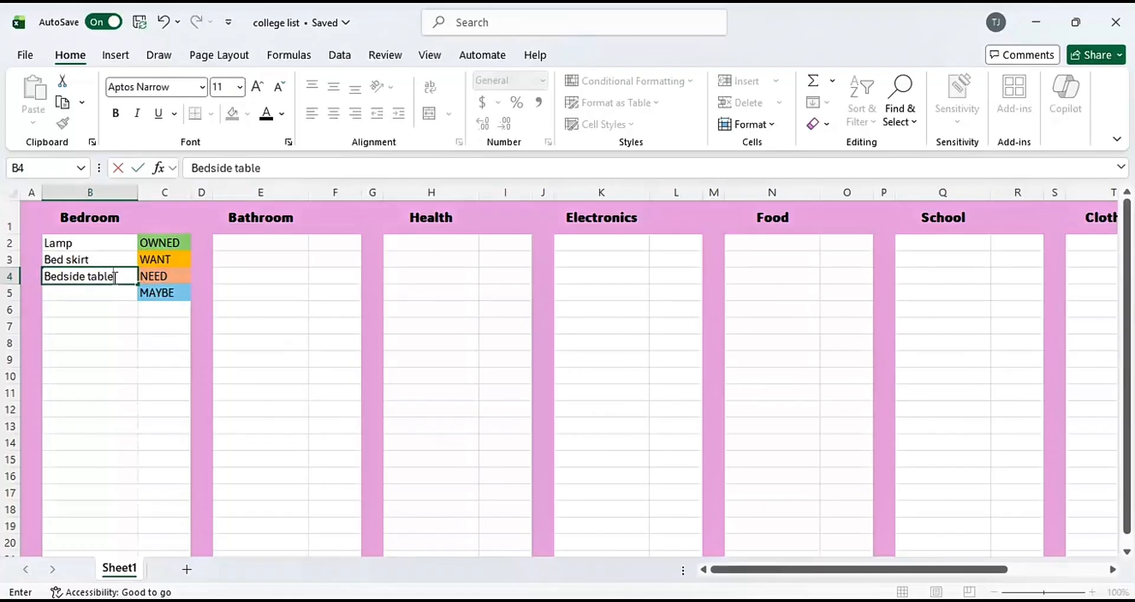